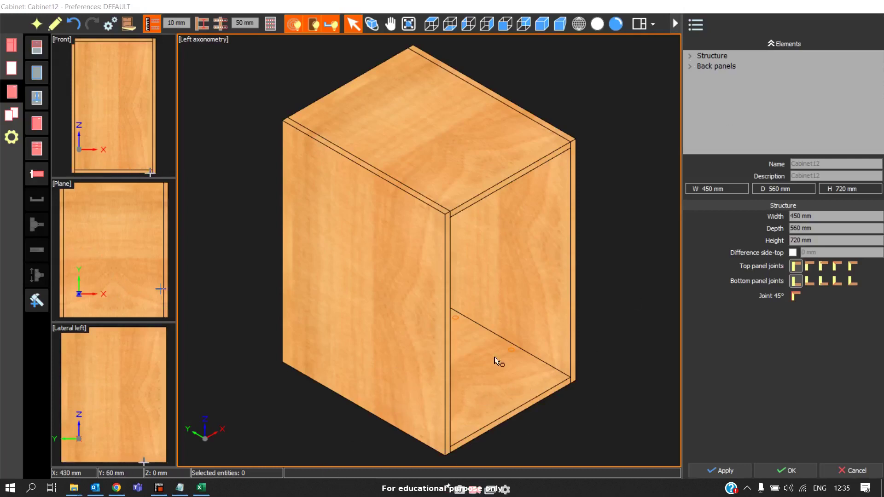
# Insert a LYON EXT DOOR furniture door covering the cabinet's whole front opening
pyautogui.click(37, 123)
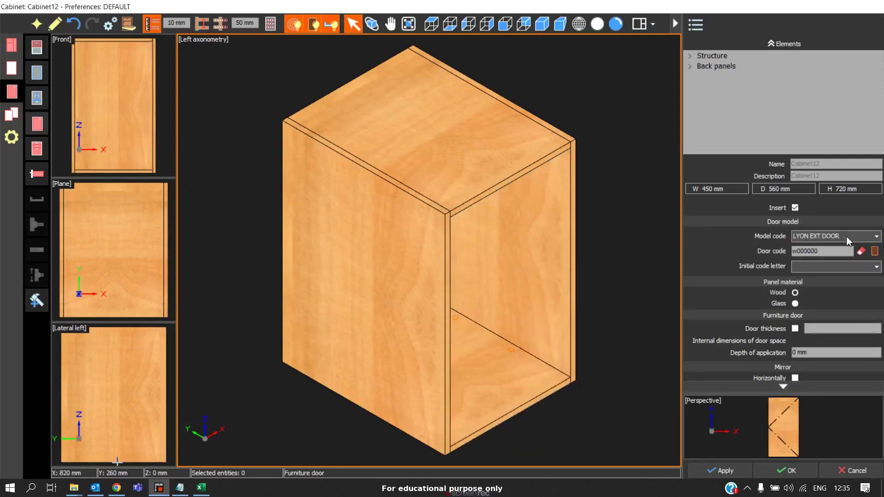
pyautogui.click(553, 256)
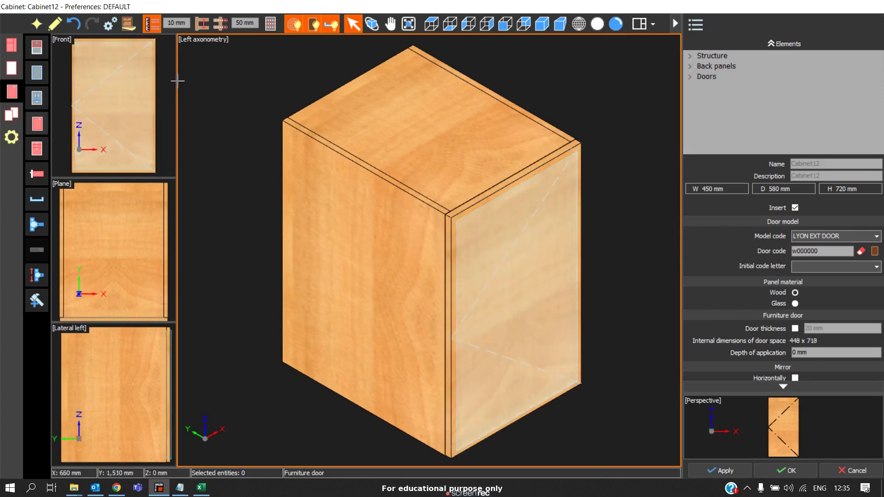
# Enable material assignment in the panels management and assign 18MM_LAMPLB to all cabinet panels
pyautogui.click(126, 26)
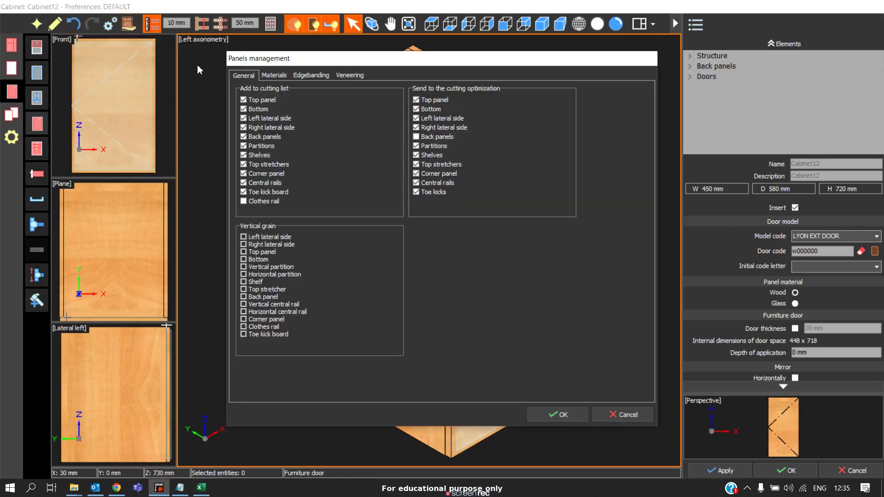
pyautogui.click(273, 76)
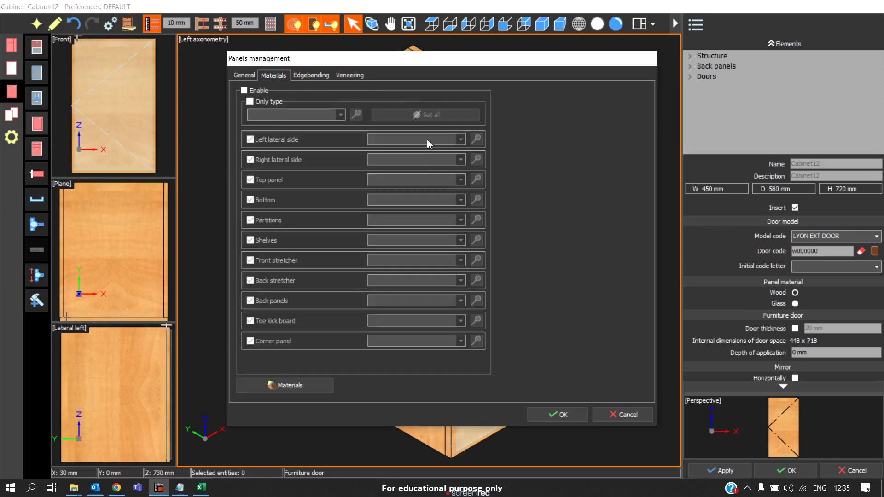
pyautogui.click(244, 91)
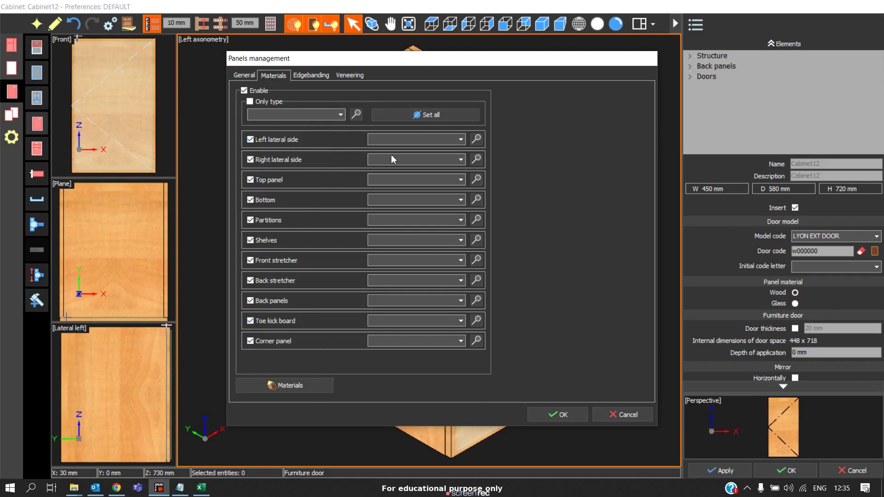
pyautogui.click(316, 115)
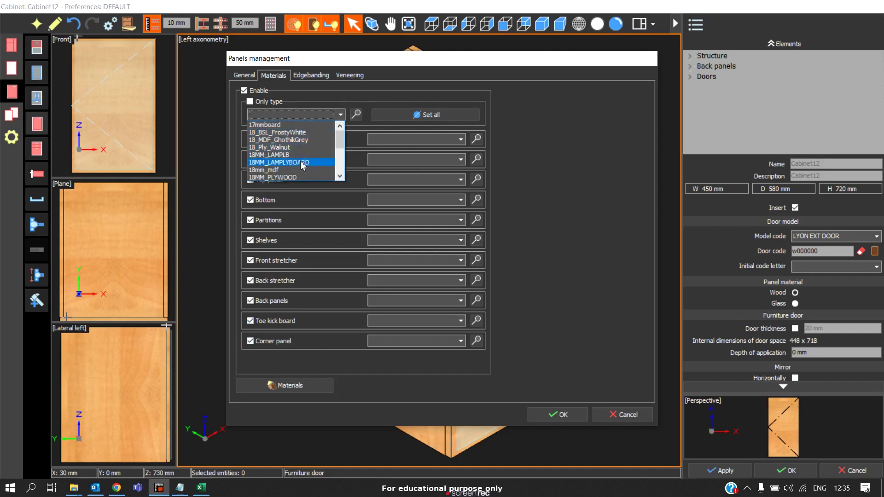
pyautogui.click(297, 155)
pyautogui.click(459, 118)
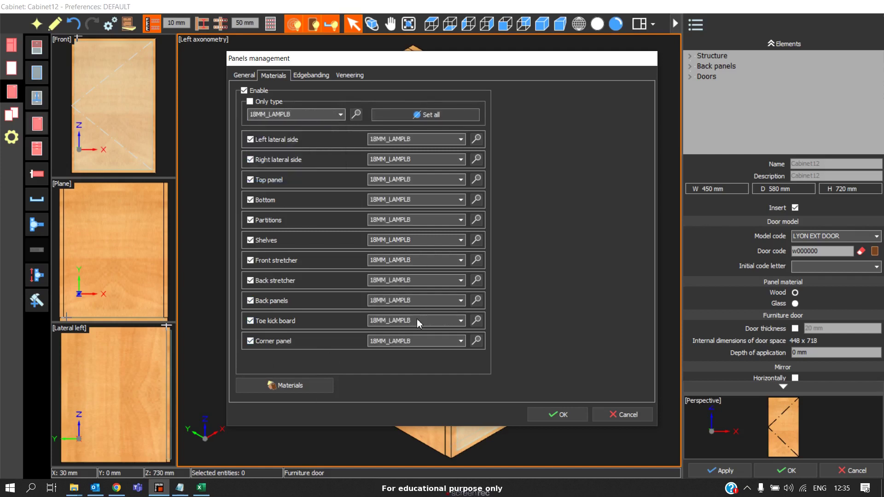
# Set the back panels' material to 8MM_MDF
pyautogui.click(416, 321)
pyautogui.click(417, 307)
pyautogui.click(416, 306)
pyautogui.scroll(-2, 409, 350)
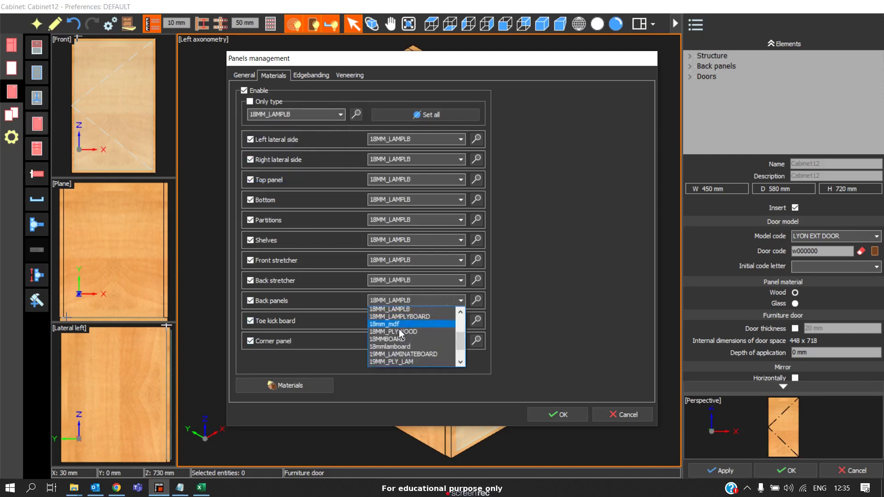
pyautogui.click(396, 340)
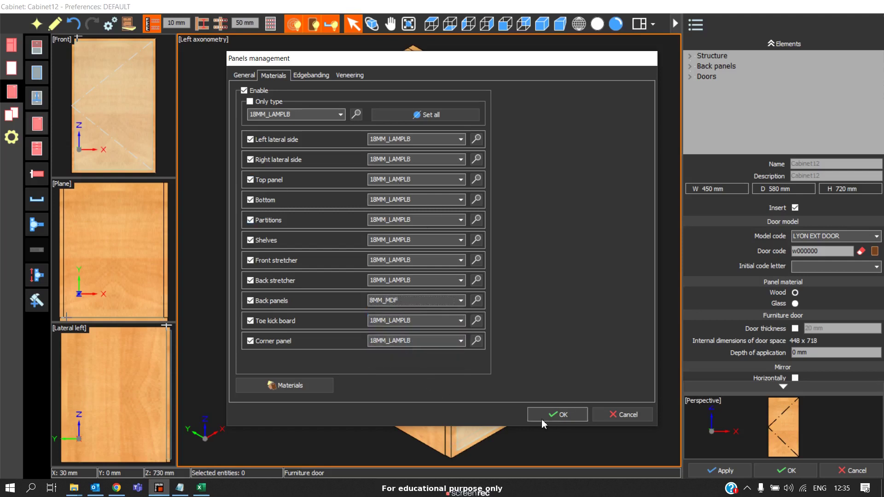
# Enable edgebanding on only the visible sides with abs_white as the single edge type, and apply the panel settings
pyautogui.click(315, 75)
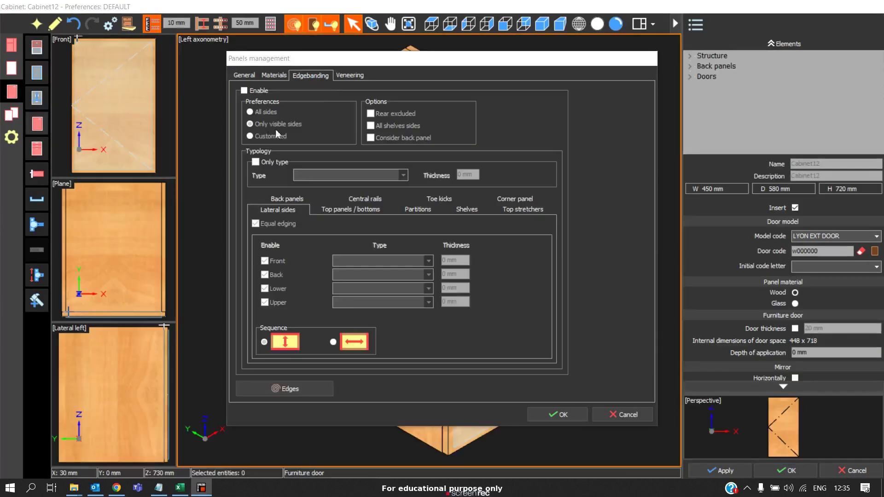
pyautogui.click(244, 91)
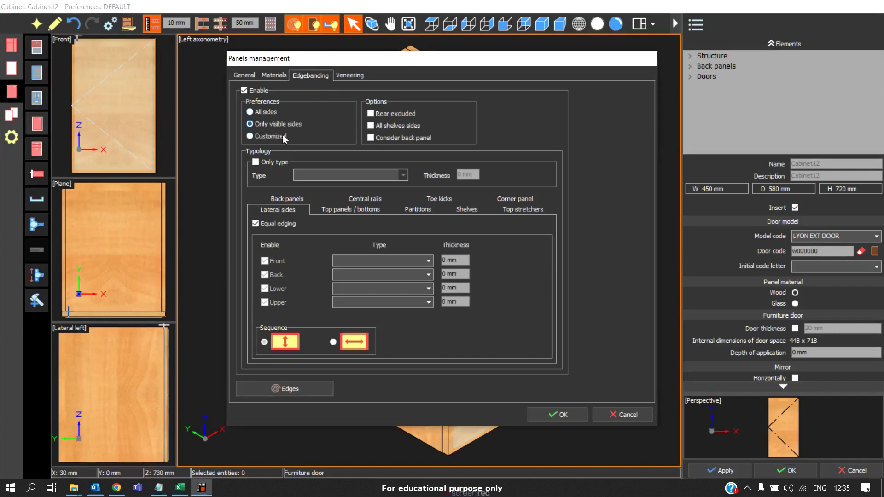
pyautogui.click(276, 164)
pyautogui.click(355, 175)
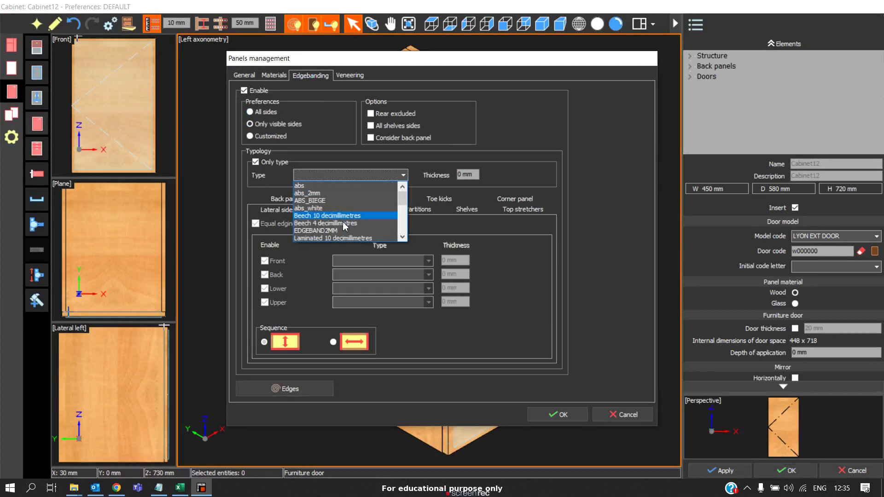
pyautogui.click(364, 208)
pyautogui.click(557, 413)
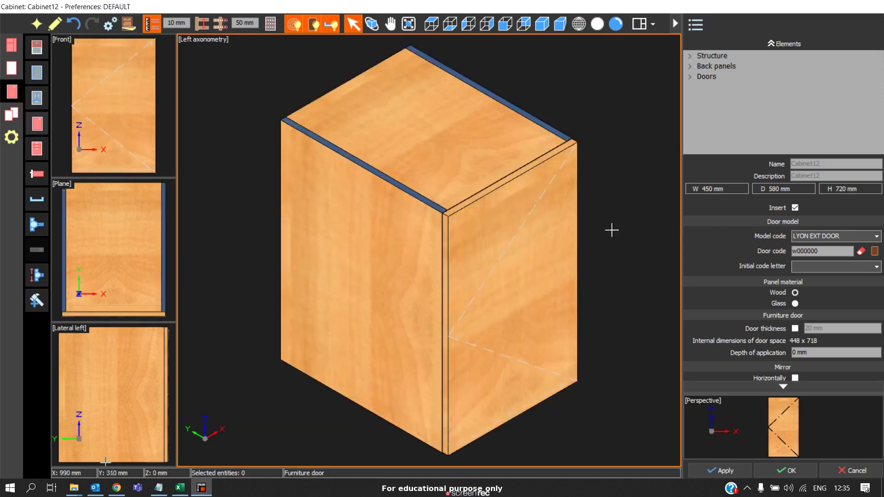
# Delete the furniture door from the cabinet front
pyautogui.scroll(5, 441, 195)
pyautogui.scroll(-5, 524, 194)
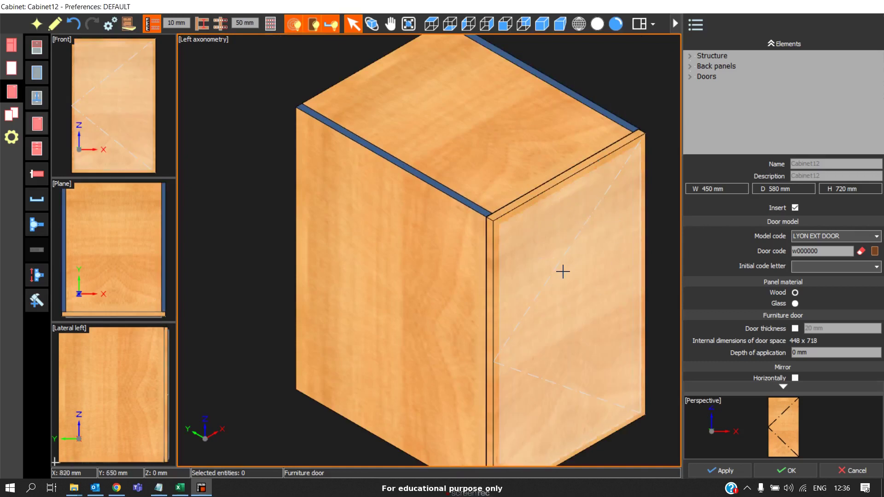
pyautogui.scroll(-3, 573, 260)
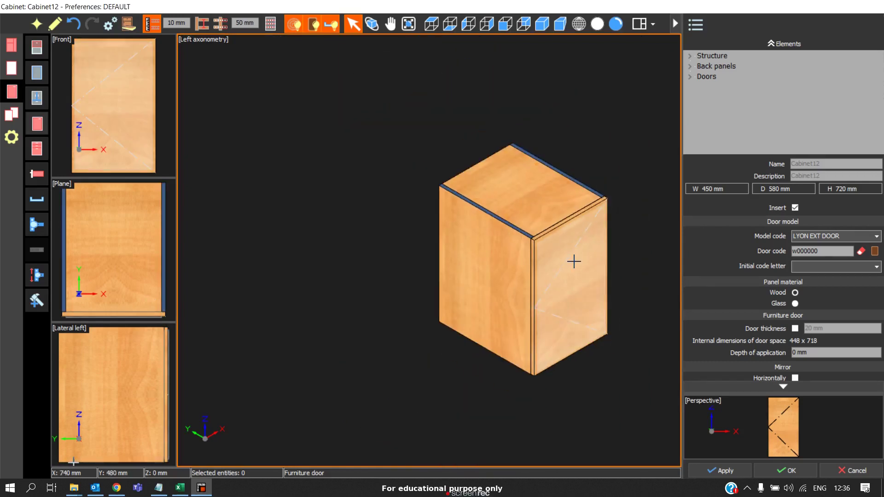
pyautogui.click(574, 261)
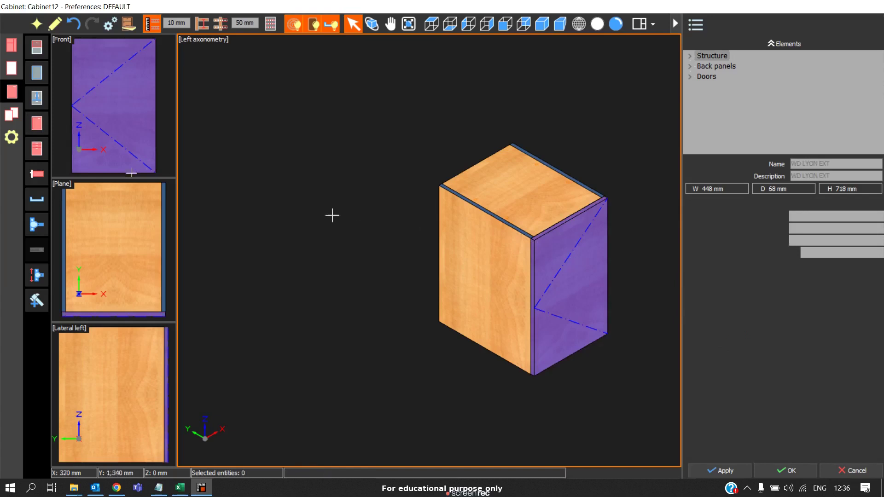
pyautogui.press('Delete')
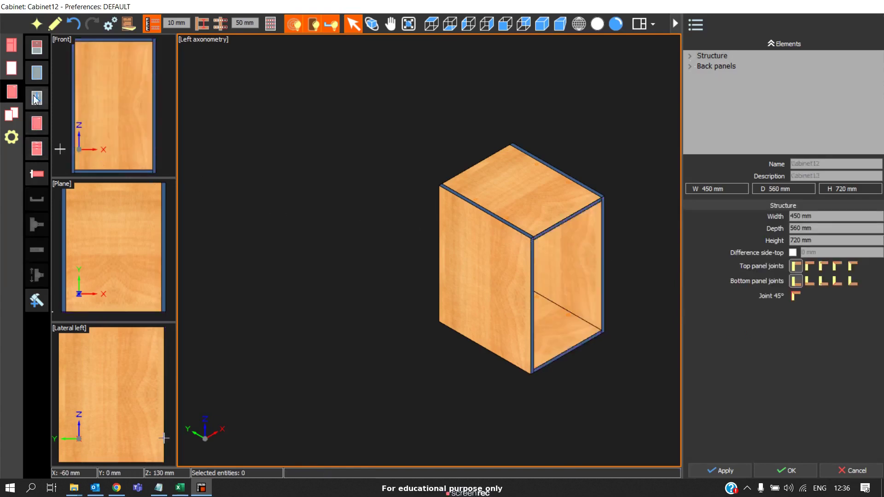
# Insert an 18 mm thick horizontal partition 318 mm from the bottom of the cabinet
pyautogui.click(12, 115)
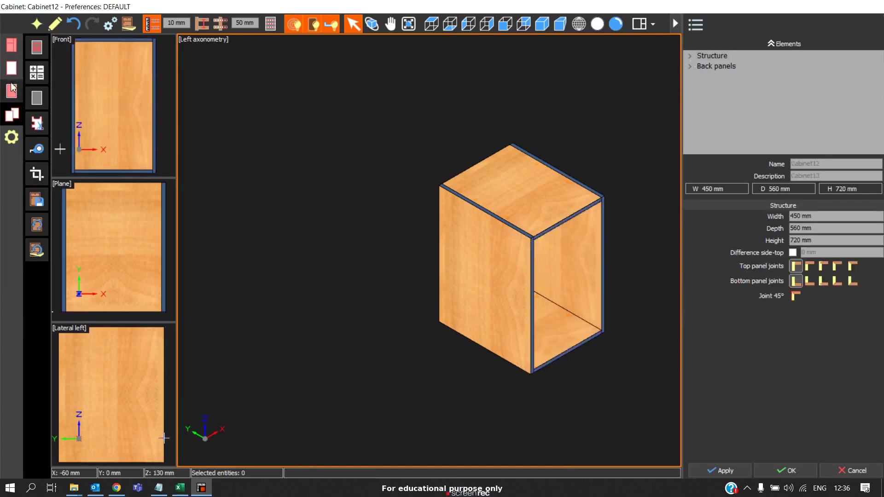
pyautogui.click(12, 68)
pyautogui.click(37, 98)
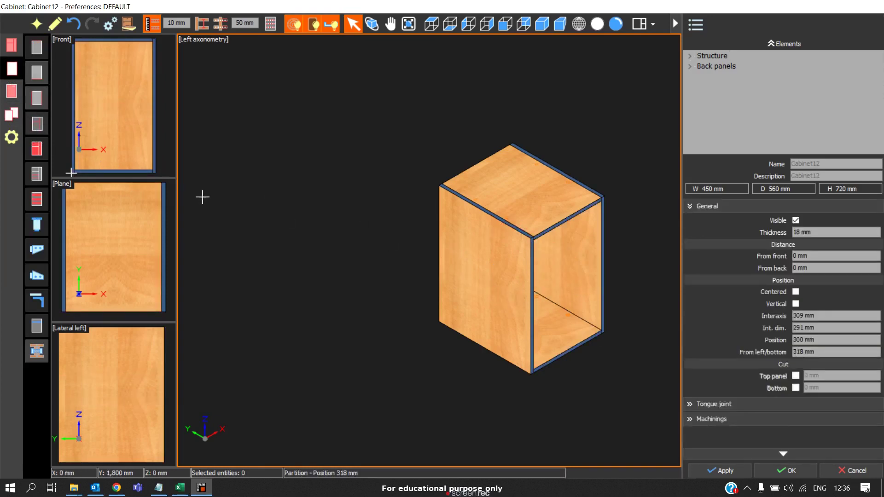
pyautogui.click(37, 124)
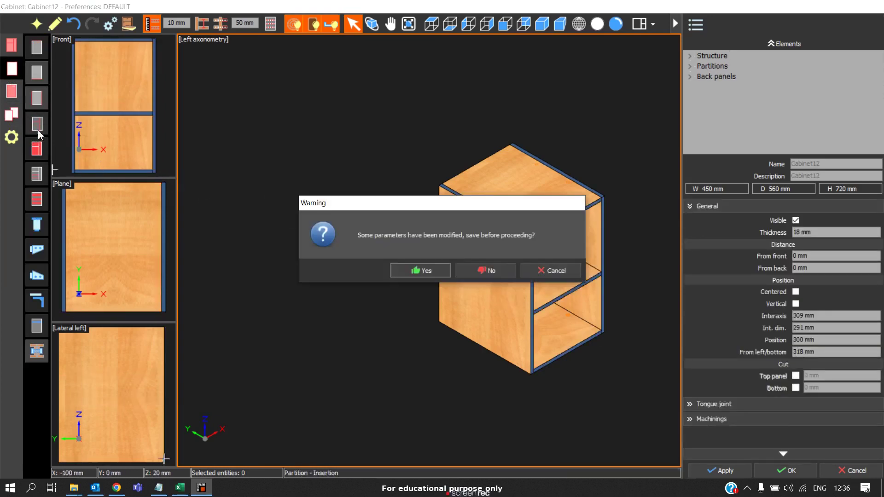
pyautogui.click(554, 271)
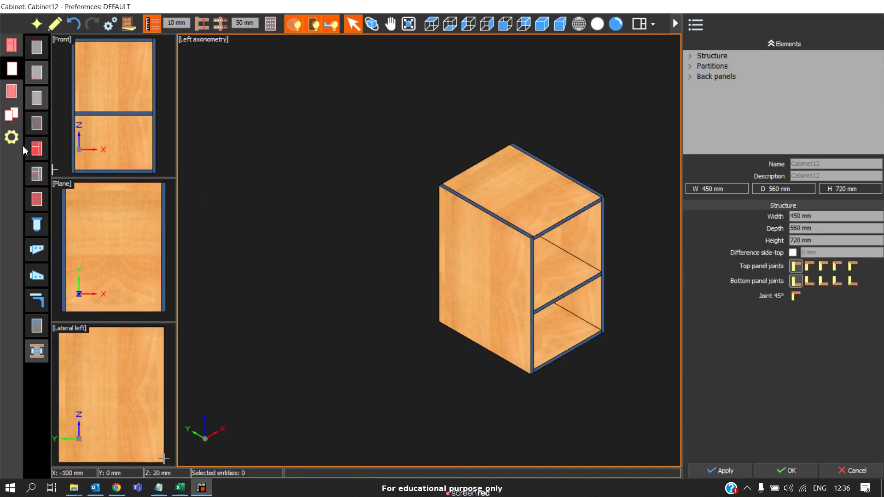
# Delete the existing door zones and insert a new zone in the compartment below the partition
pyautogui.click(12, 115)
pyautogui.click(12, 90)
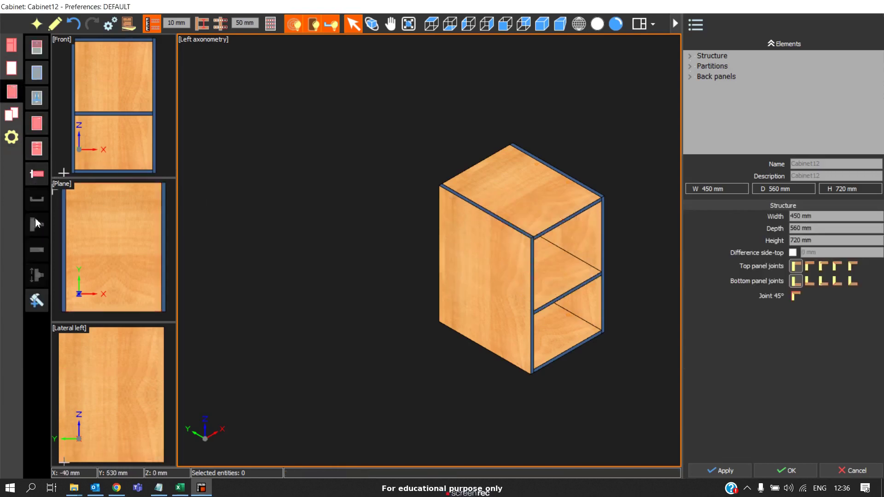
pyautogui.click(37, 174)
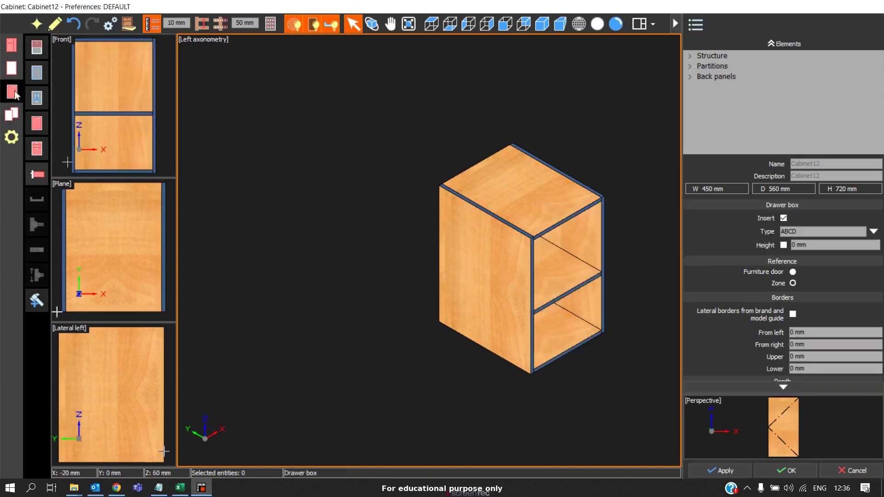
pyautogui.click(36, 73)
pyautogui.click(590, 281)
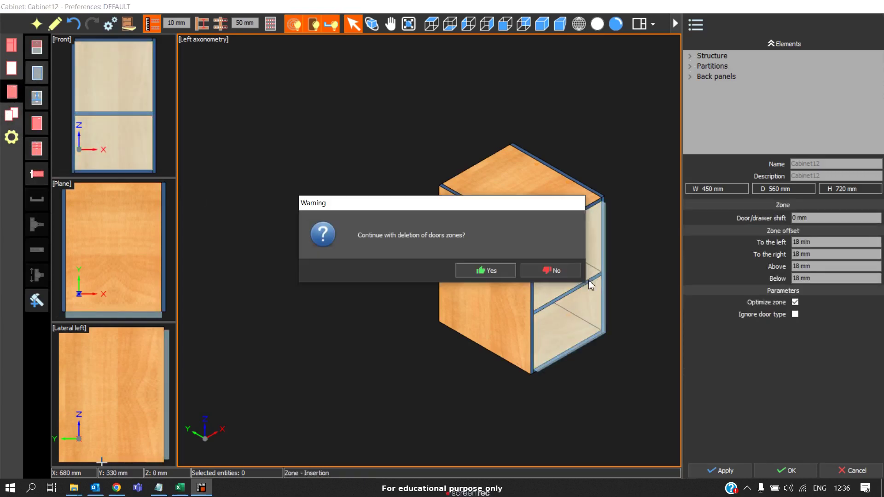
pyautogui.click(463, 271)
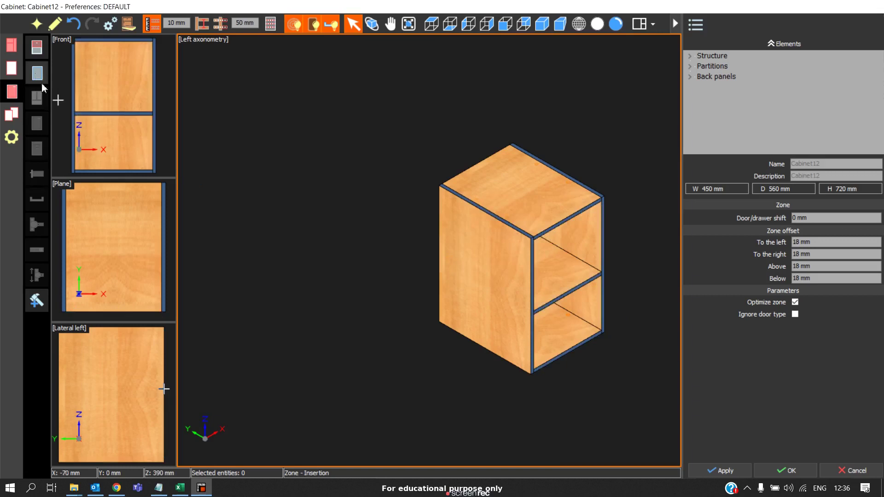
pyautogui.click(37, 73)
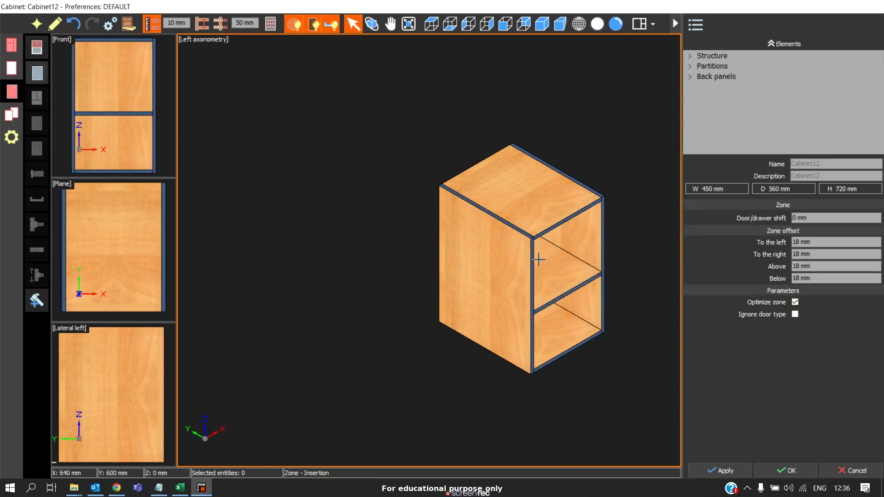
pyautogui.click(573, 327)
# Insert a Structured Drawer 1 drawer box in the lower zone with 13 mm left and right borders and 5 mm upper and lower borders
pyautogui.click(36, 174)
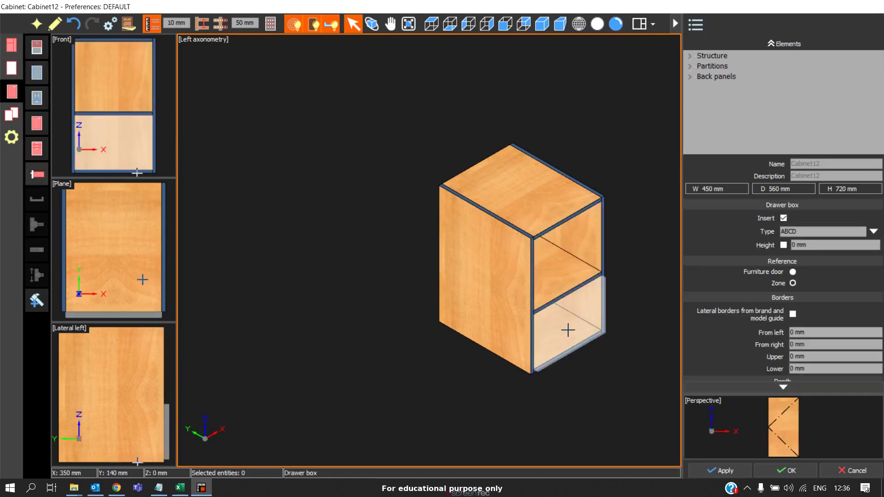
pyautogui.click(874, 231)
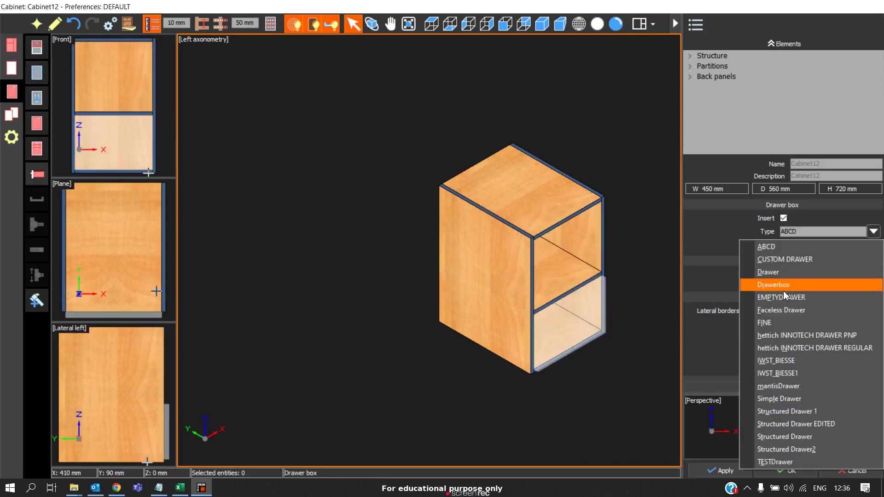
pyautogui.click(809, 414)
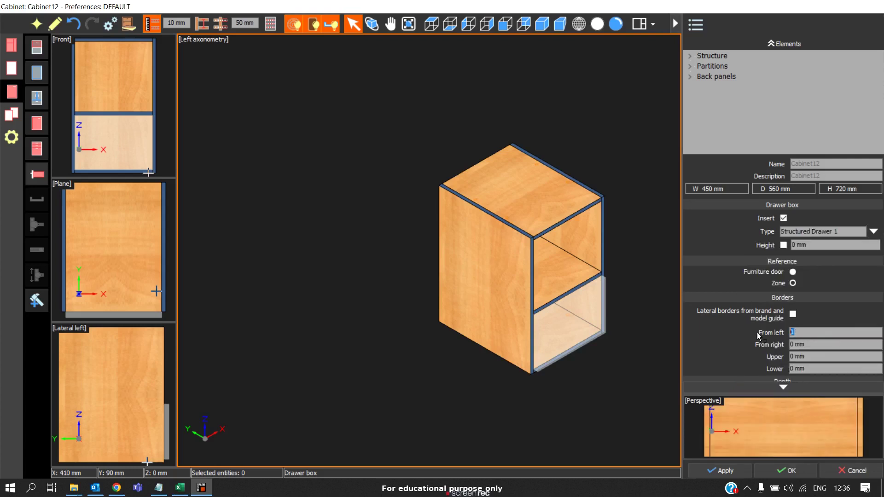
pyautogui.click(804, 347)
pyautogui.write('13')
pyautogui.press('Tab')
pyautogui.write('5')
pyautogui.press('Tab')
pyautogui.click(742, 472)
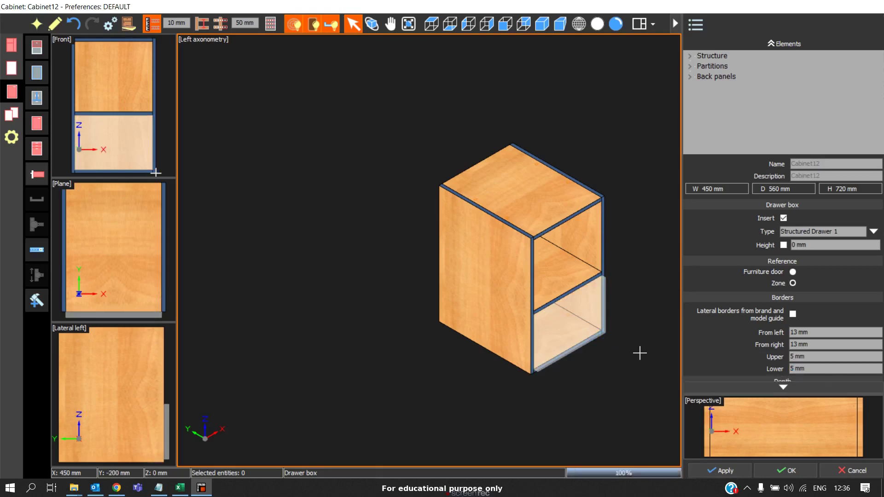
pyautogui.scroll(3, 570, 348)
pyautogui.scroll(-2, 570, 347)
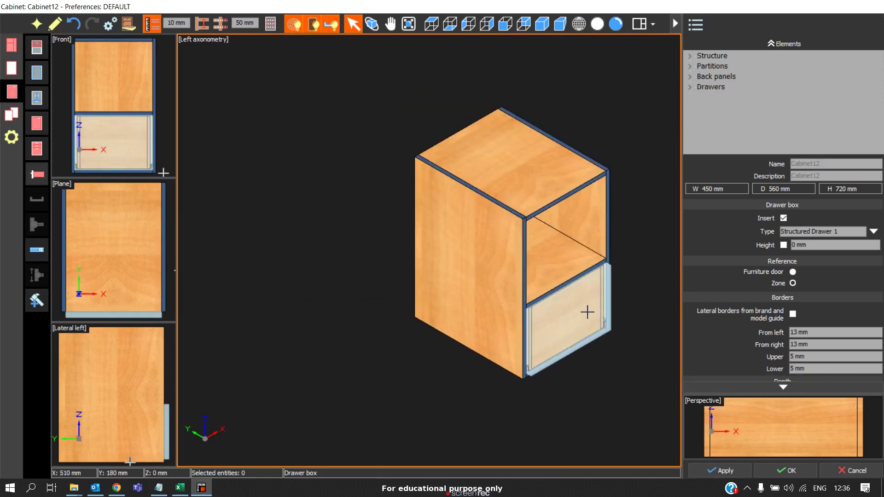
pyautogui.click(171, 276)
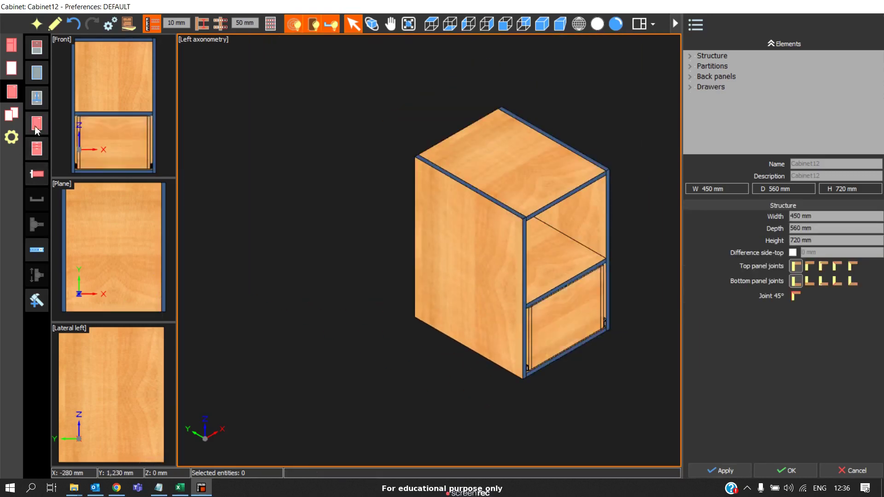
# Insert a LYON EXT DOOR drawer front on the drawer in the lower compartment
pyautogui.click(38, 147)
pyautogui.click(862, 237)
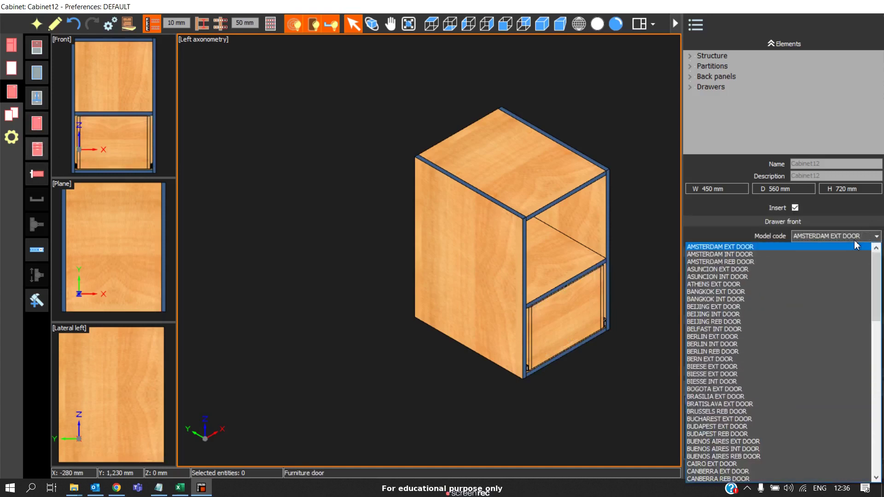
pyautogui.write('l')
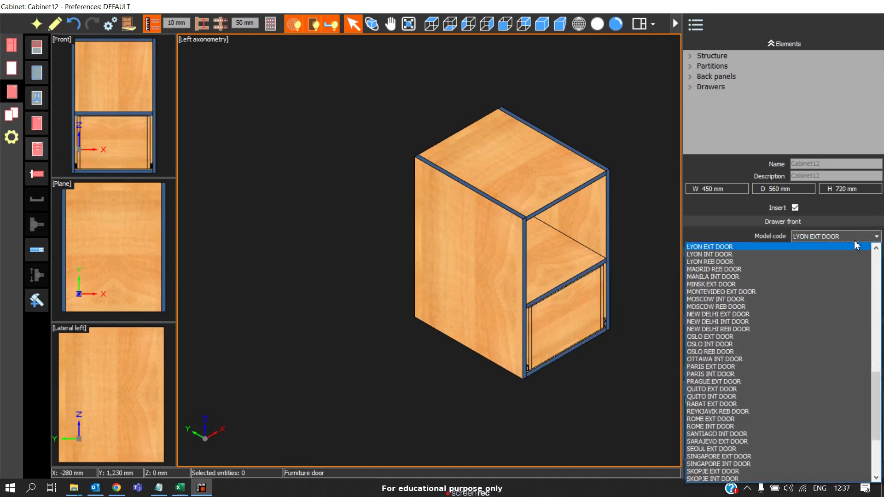
pyautogui.press('Return')
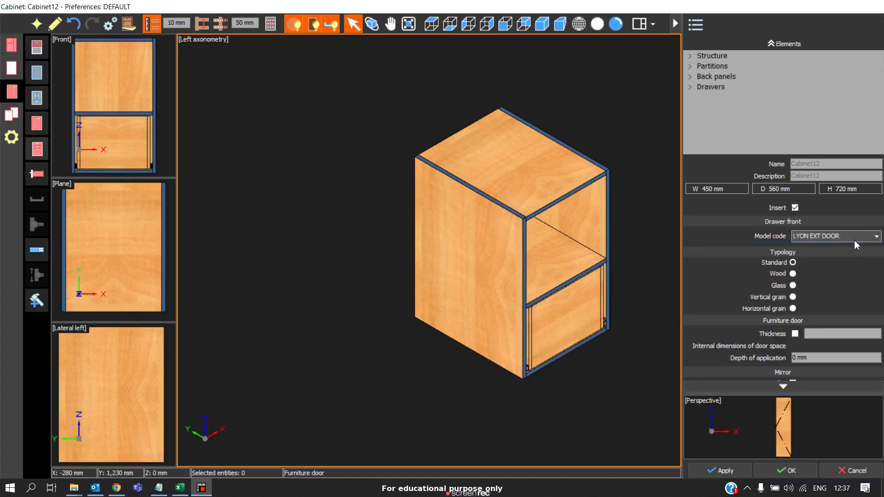
pyautogui.click(573, 318)
# Insert a LYON EXT DOOR furniture door on the compartment above the partition and confirm the cabinet changes
pyautogui.click(38, 125)
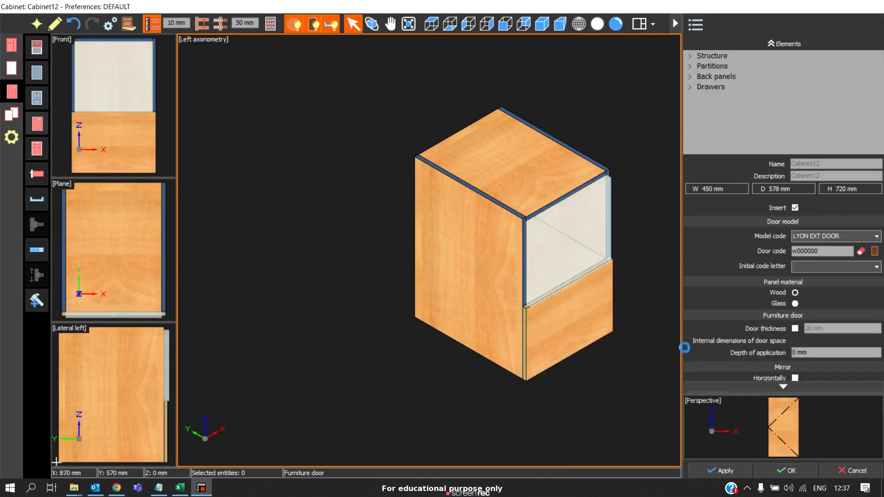
pyautogui.click(577, 285)
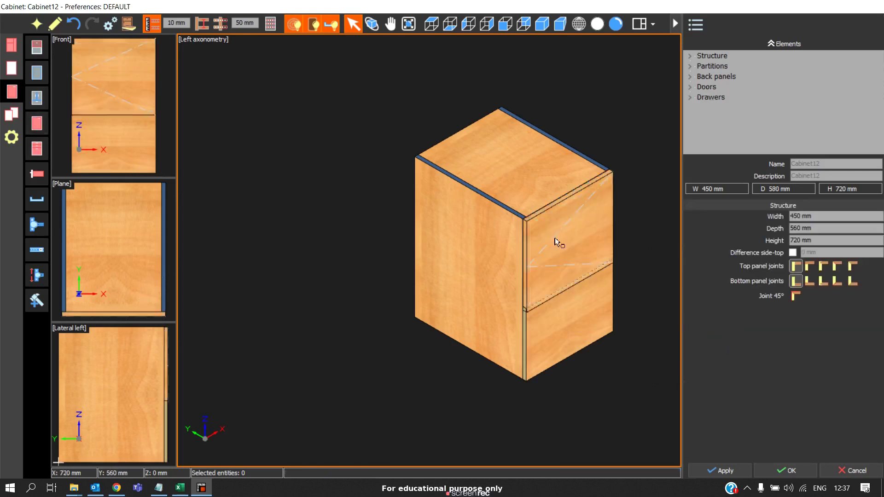
pyautogui.scroll(3, 555, 274)
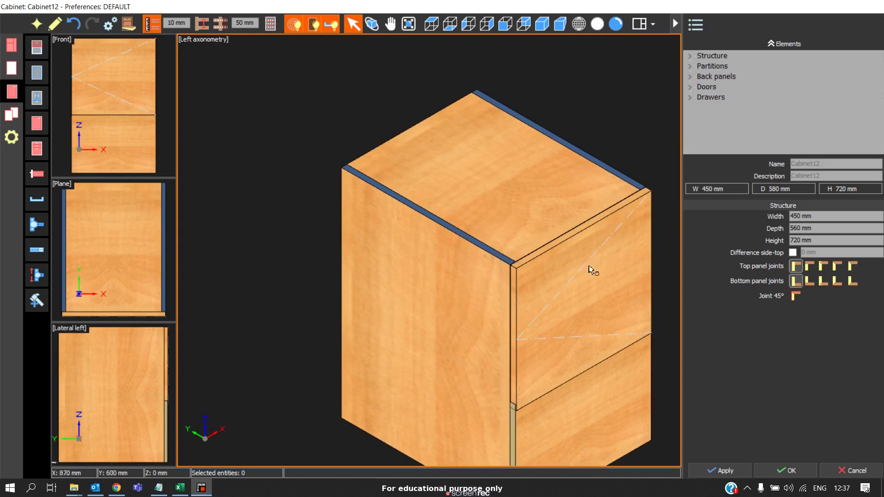
pyautogui.scroll(-3, 589, 267)
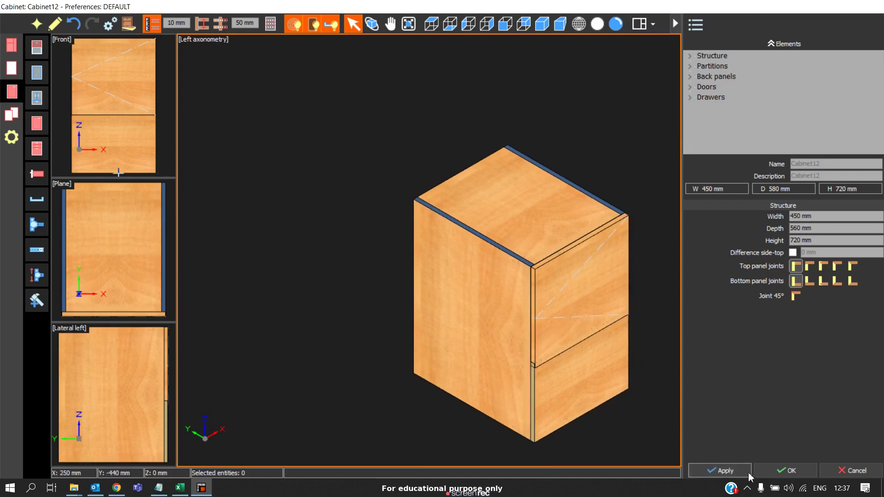
pyautogui.click(785, 470)
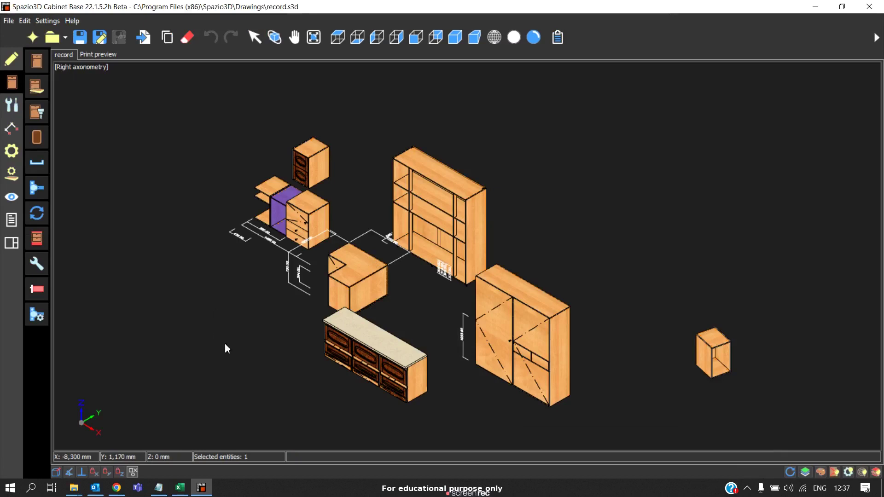
# Generate the cutting list for the selected cabinet with the automatic layout
pyautogui.click(12, 220)
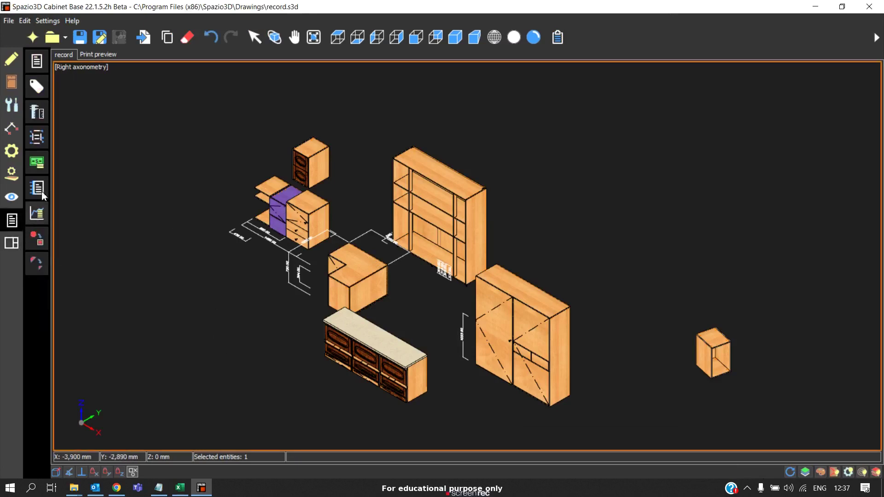
pyautogui.click(37, 61)
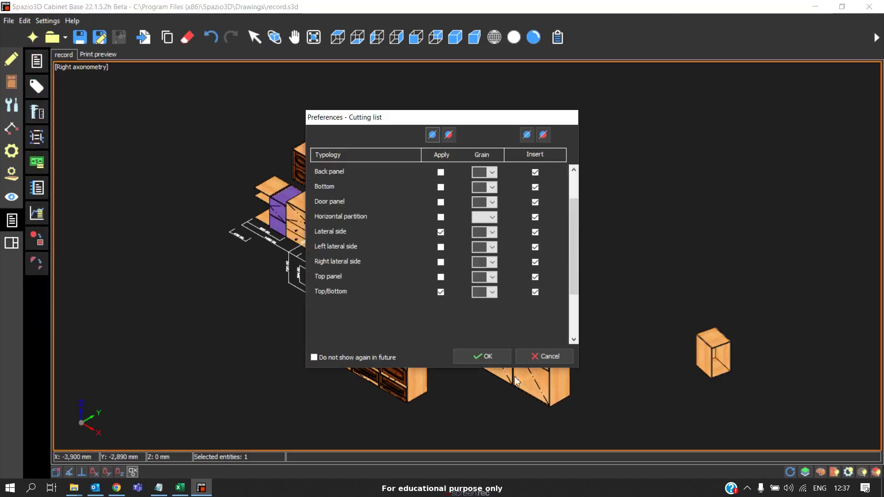
pyautogui.click(483, 356)
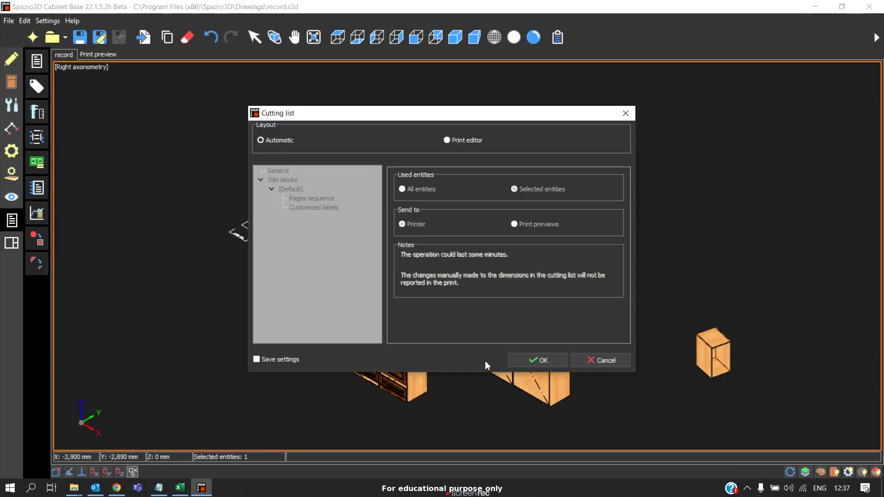
pyautogui.click(519, 360)
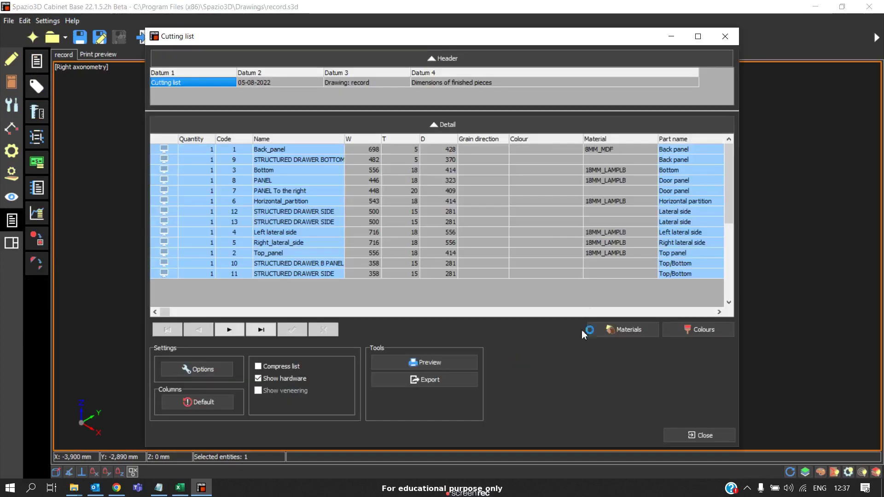
# Preview the cutting list report at page width, review its panel and hardware entries, and close the list
pyautogui.click(454, 363)
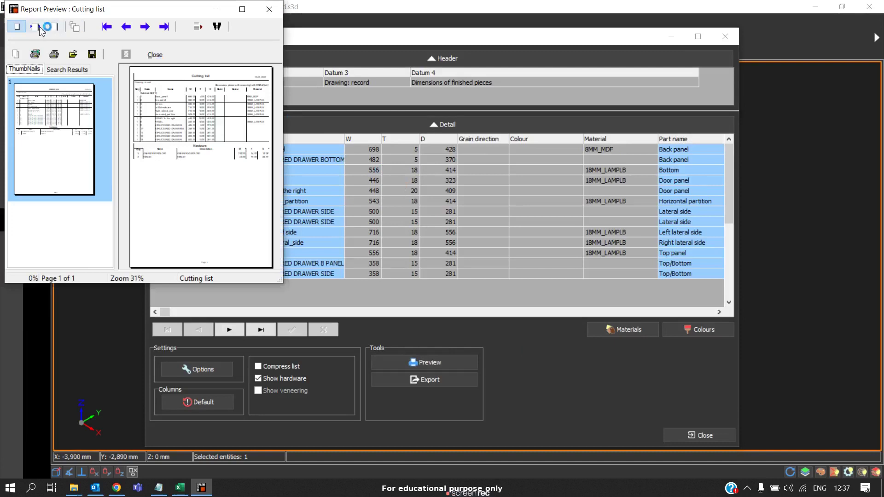
pyautogui.click(40, 28)
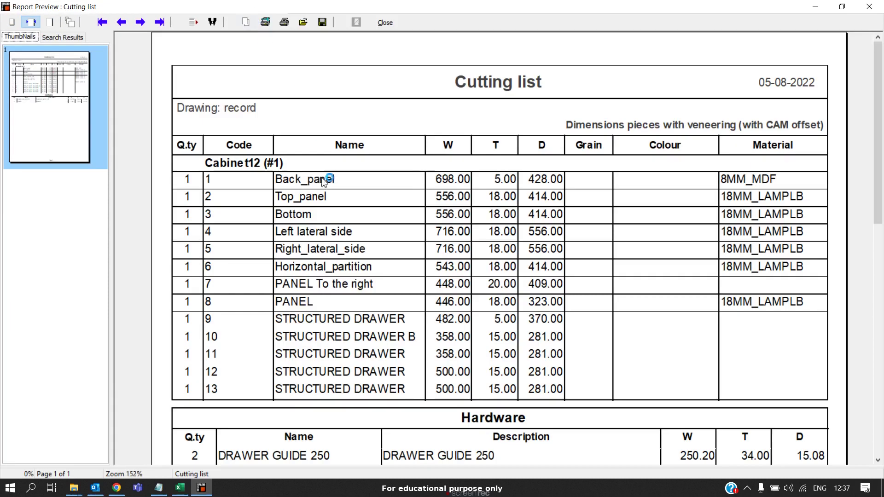
pyautogui.click(242, 9)
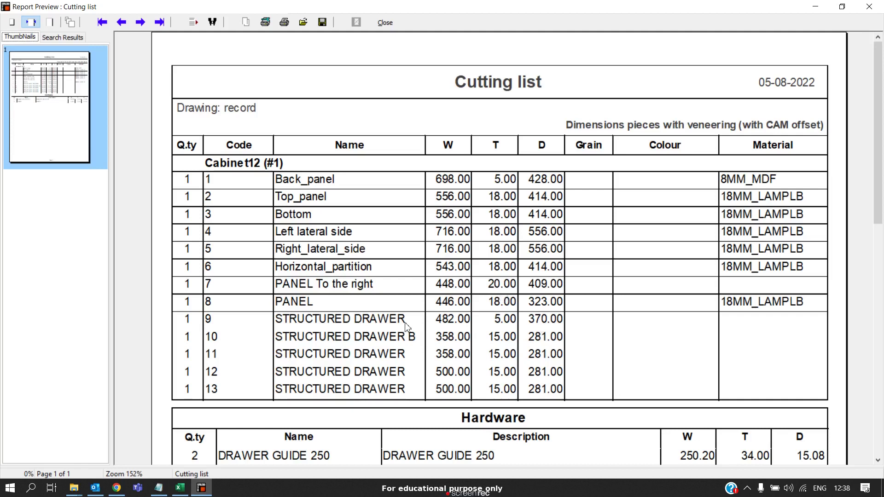
pyautogui.scroll(-1, 387, 339)
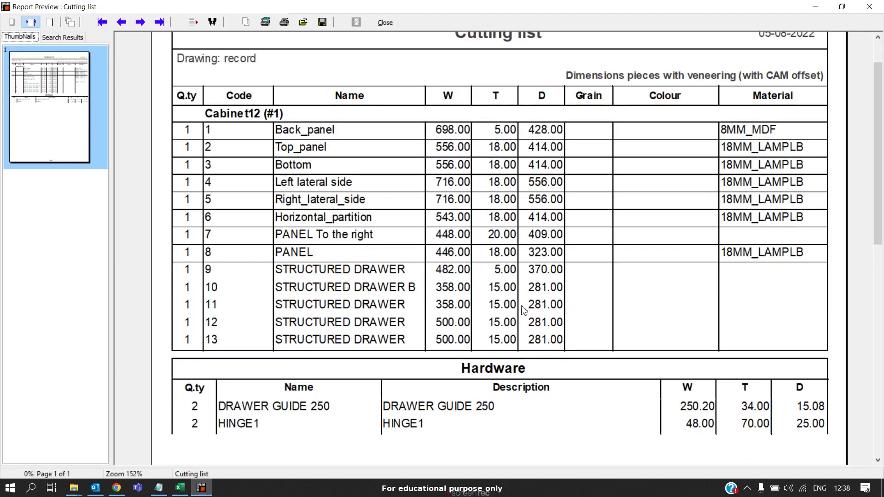
pyautogui.click(386, 24)
pyautogui.click(709, 435)
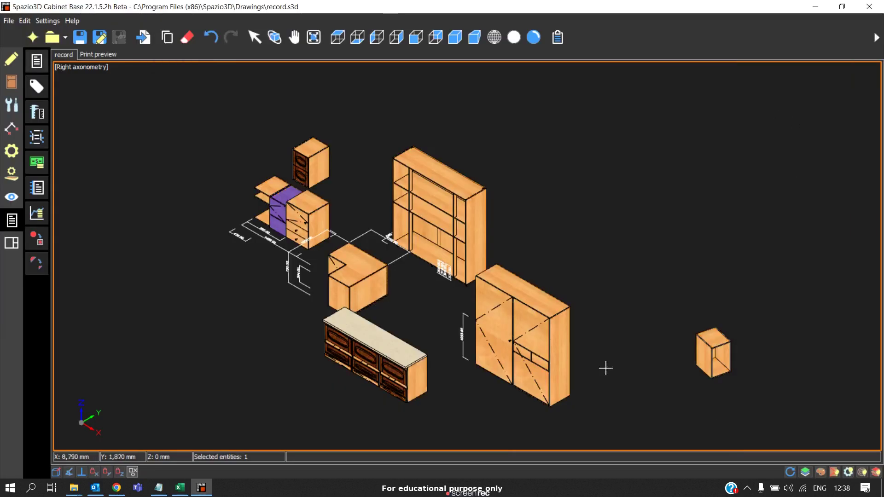
# Save the record drawing and browse to the Spazio3D Archives\Doors folder for a file to open
pyautogui.click(80, 37)
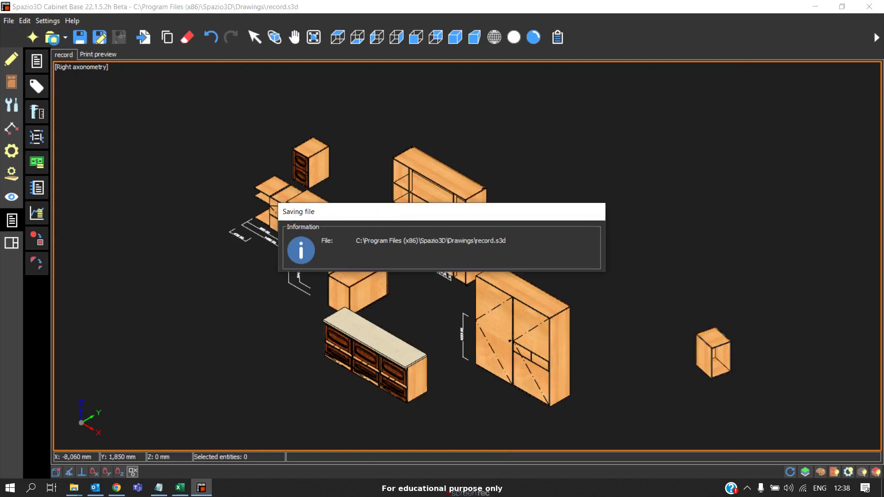
pyautogui.click(53, 37)
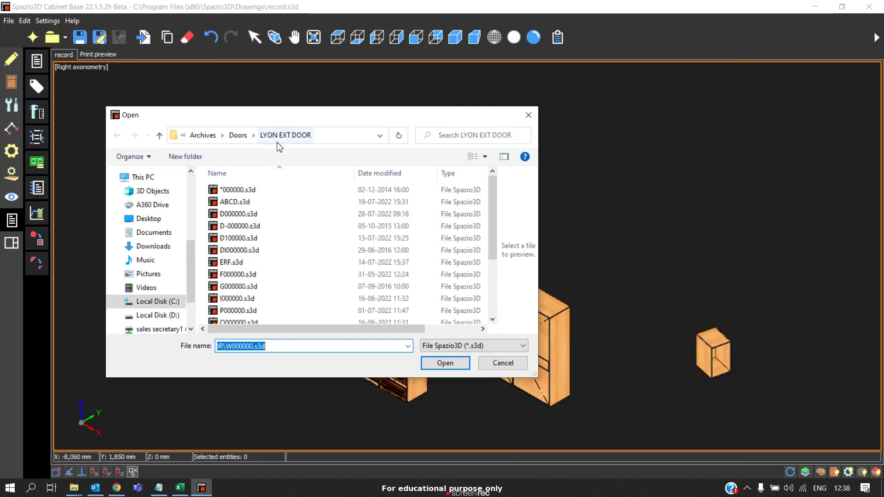
pyautogui.click(202, 135)
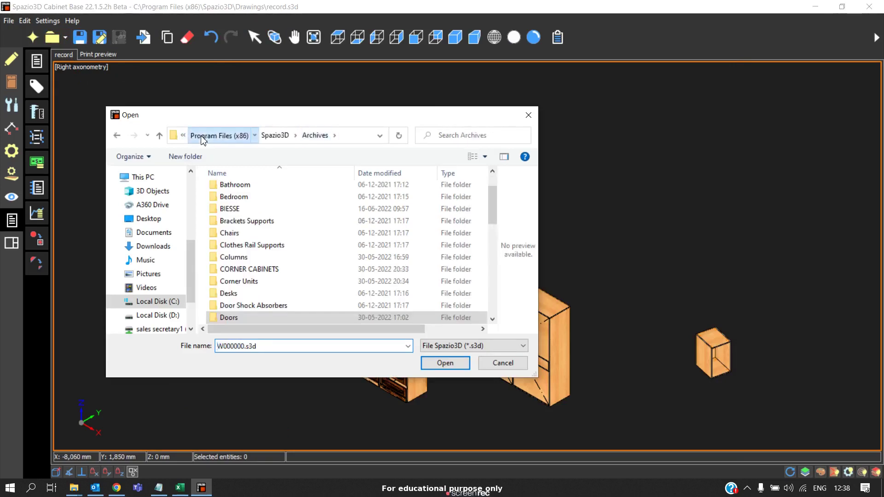
pyautogui.click(203, 136)
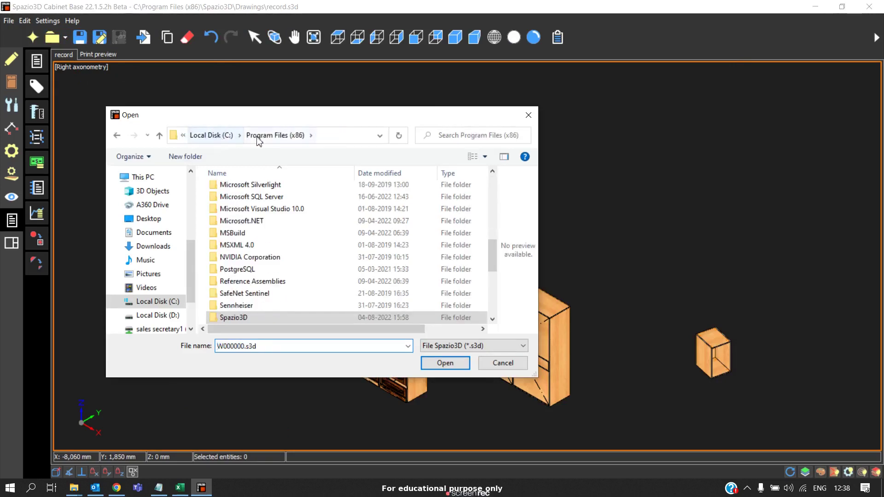
pyautogui.doubleClick(261, 319)
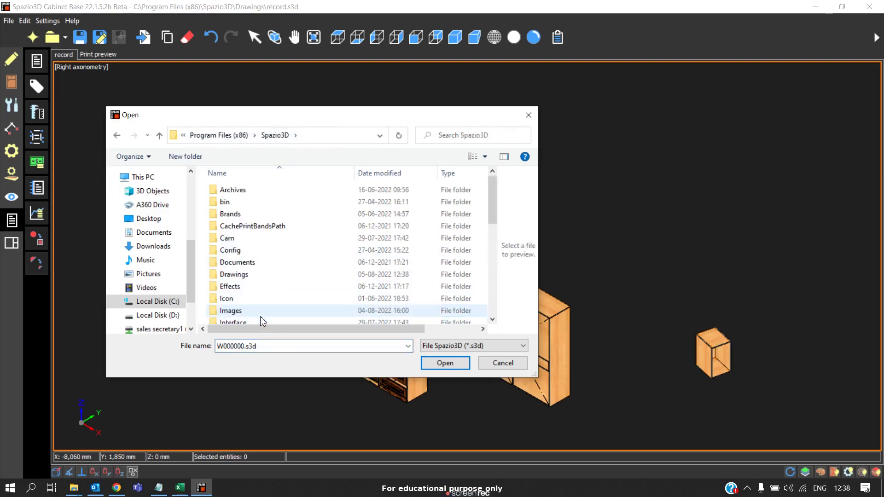
pyautogui.doubleClick(253, 189)
pyautogui.scroll(-3, 288, 228)
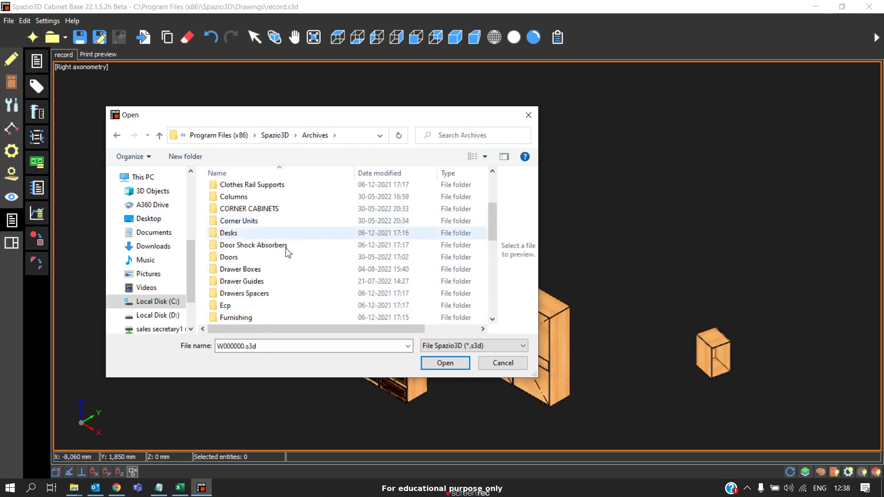
pyautogui.click(243, 261)
pyautogui.doubleClick(243, 260)
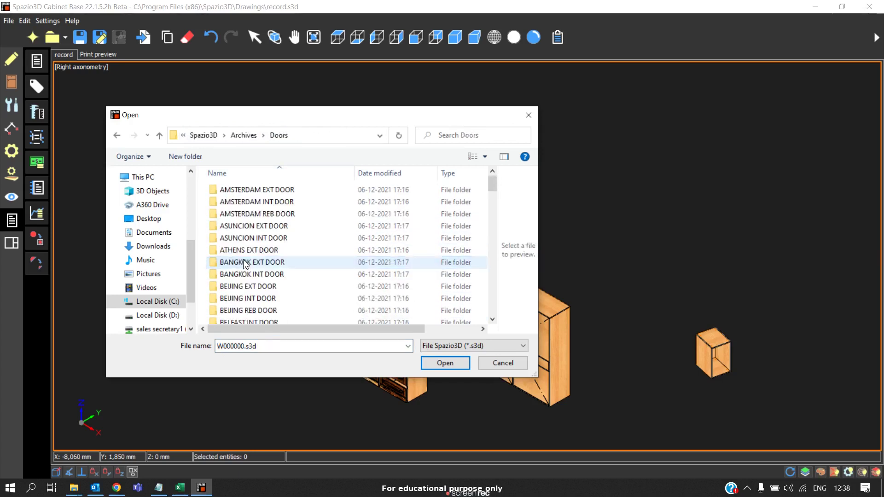
# Open the door file W000000.s3d from the LYON EXT DOOR folder
pyautogui.scroll(-3, 269, 249)
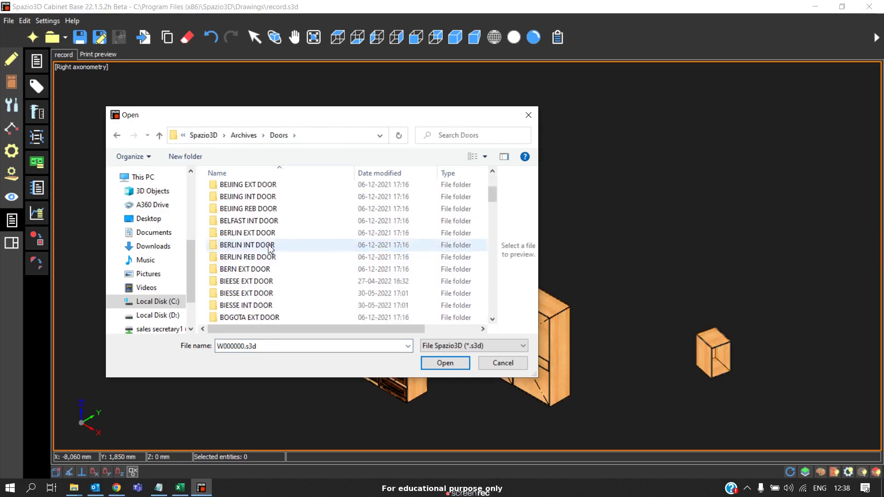
pyautogui.write('lyon')
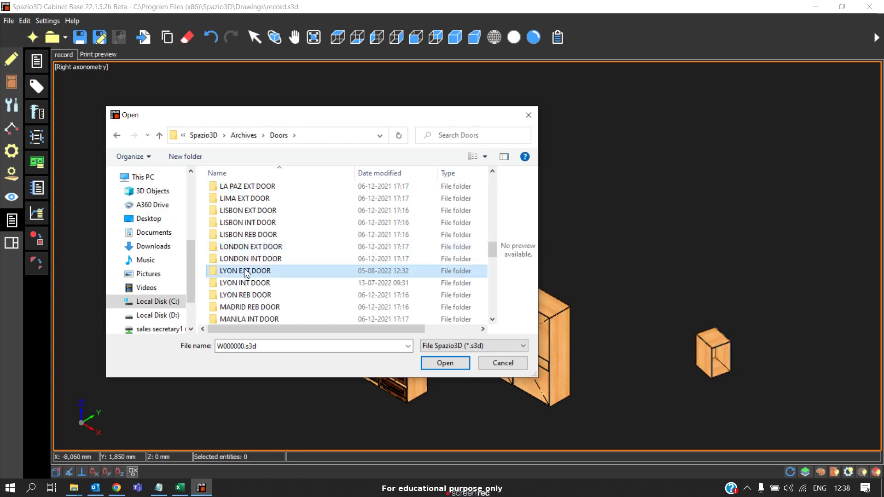
pyautogui.doubleClick(246, 271)
pyautogui.scroll(-2, 273, 275)
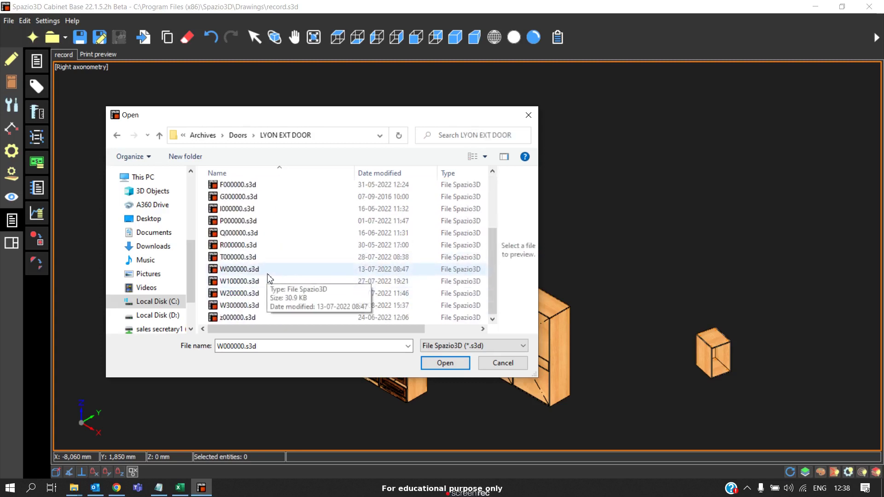
pyautogui.click(269, 276)
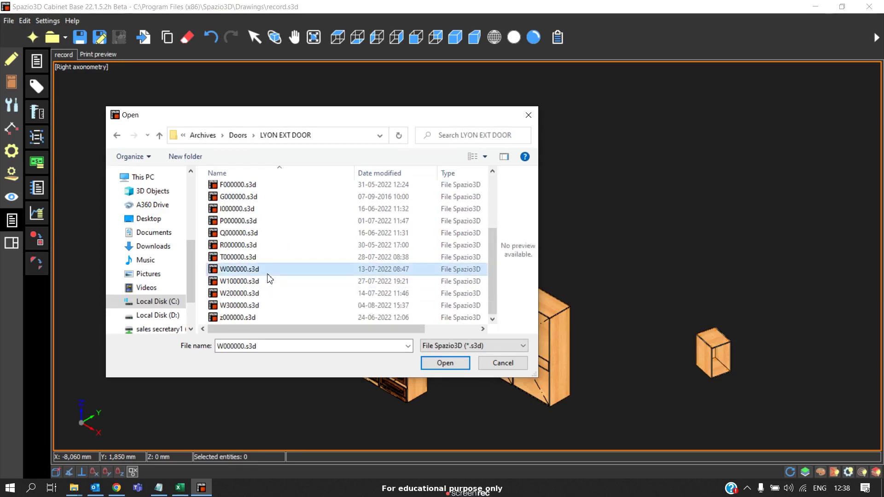
pyautogui.click(445, 363)
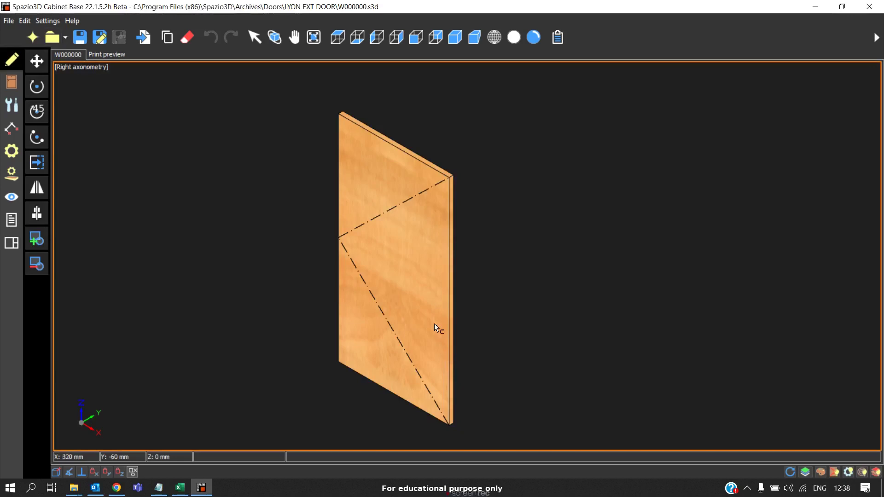
# Set both the depth and the thickness of the WD LYON EXT door to 18 mm in its furniture door properties
pyautogui.doubleClick(434, 323)
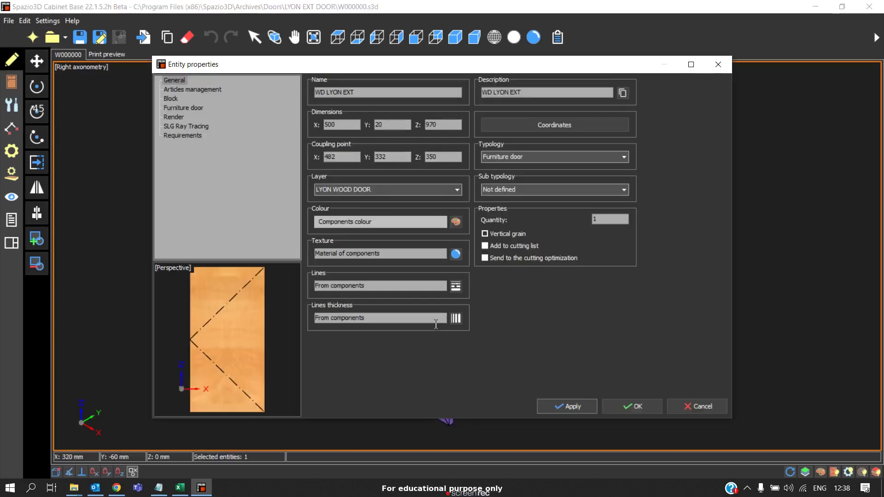
pyautogui.click(179, 107)
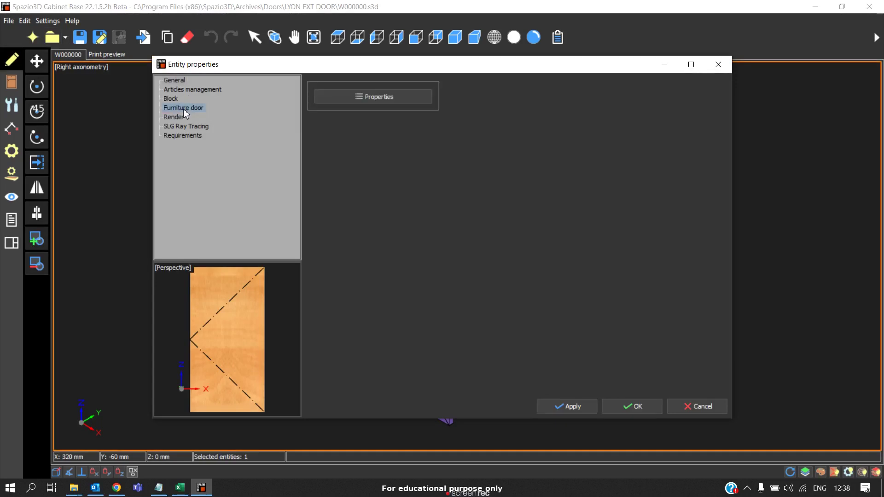
pyautogui.click(371, 100)
pyautogui.moveTo(281, 318); pyautogui.dragTo(239, 313)
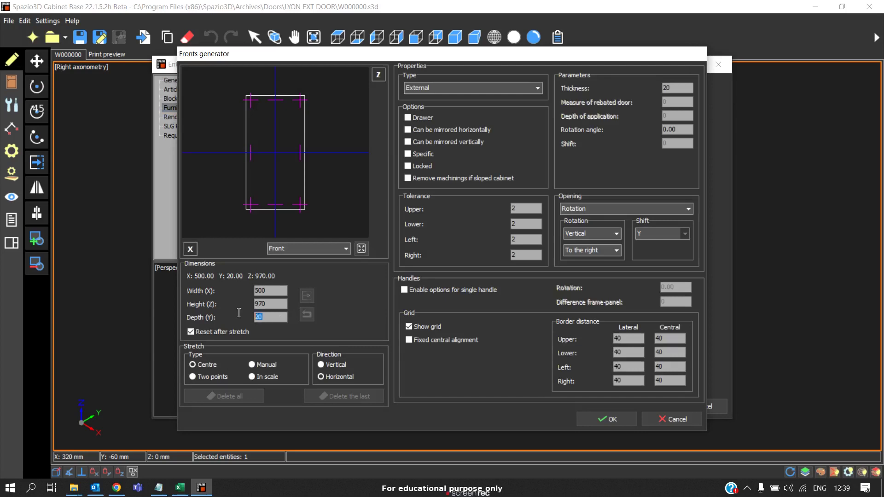
pyautogui.write('18')
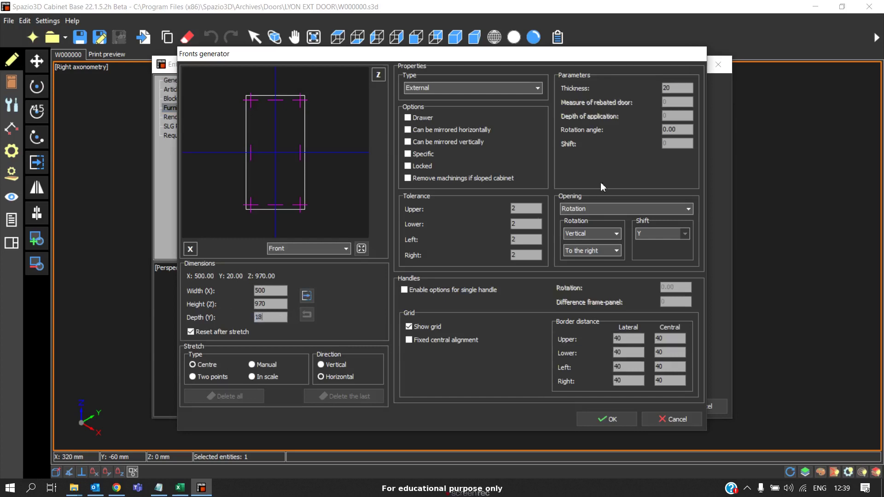
pyautogui.moveTo(689, 92); pyautogui.dragTo(666, 88)
pyautogui.write('18')
# Keep the door type External and apply the modified dimensions to the door with the stretching process
pyautogui.click(463, 90)
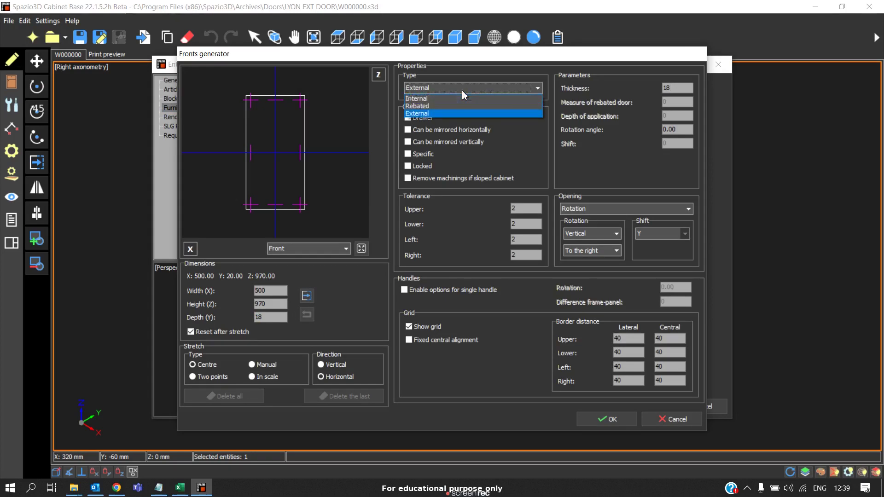
pyautogui.click(463, 92)
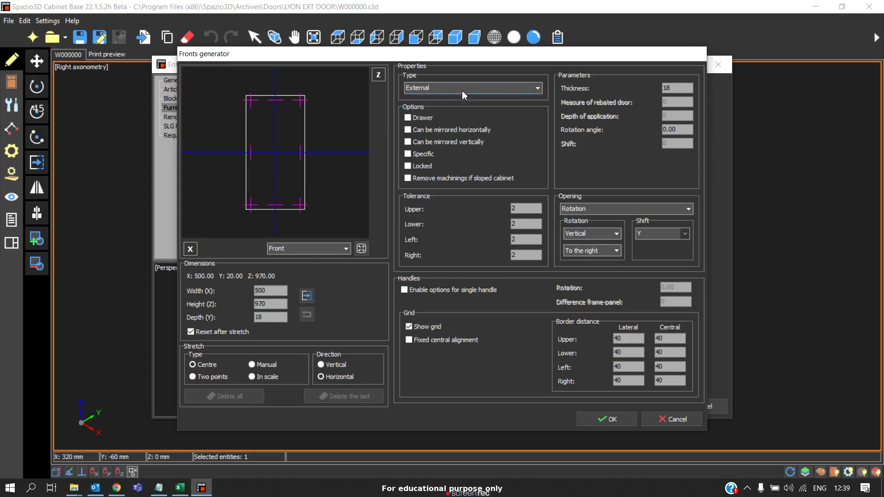
pyautogui.click(601, 421)
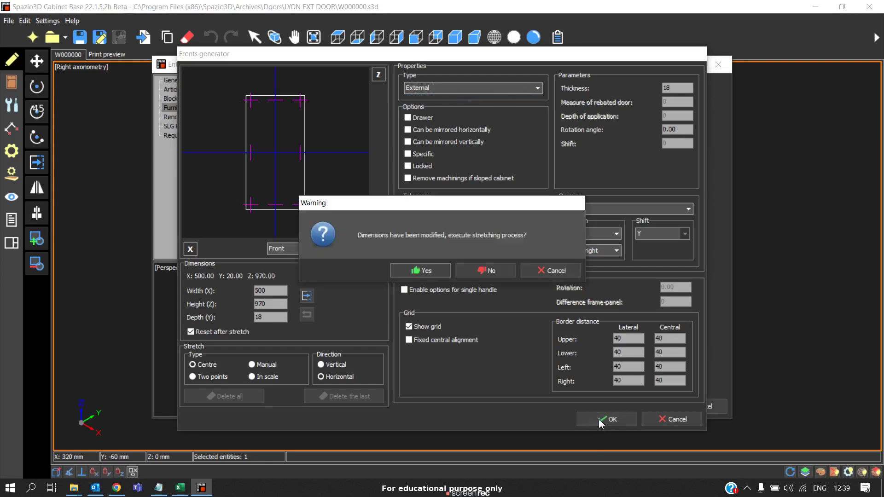
pyautogui.click(422, 270)
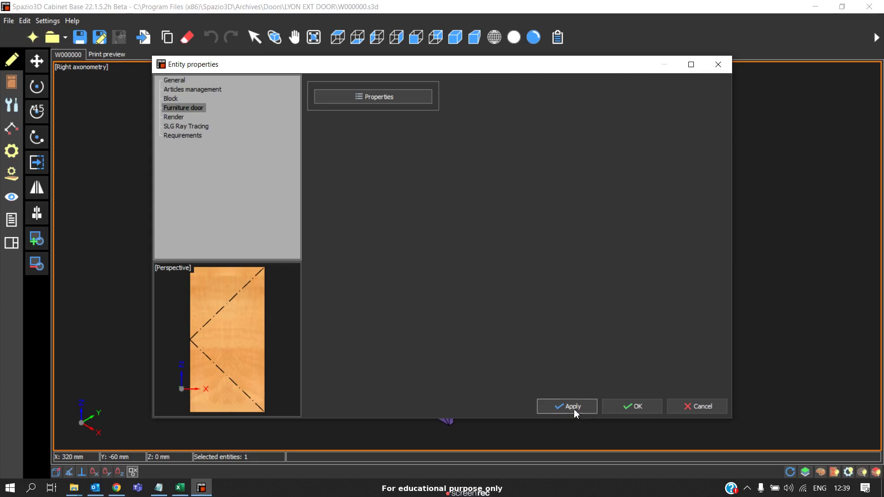
pyautogui.click(627, 413)
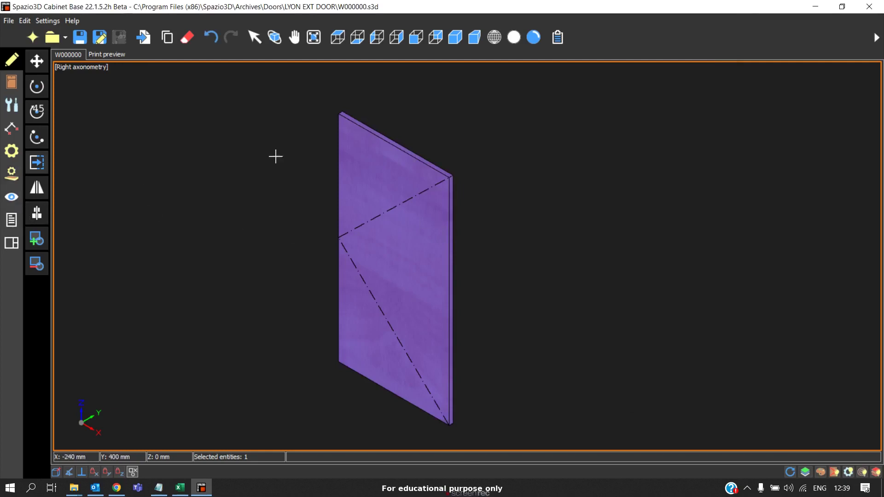
pyautogui.click(12, 82)
pyautogui.click(37, 61)
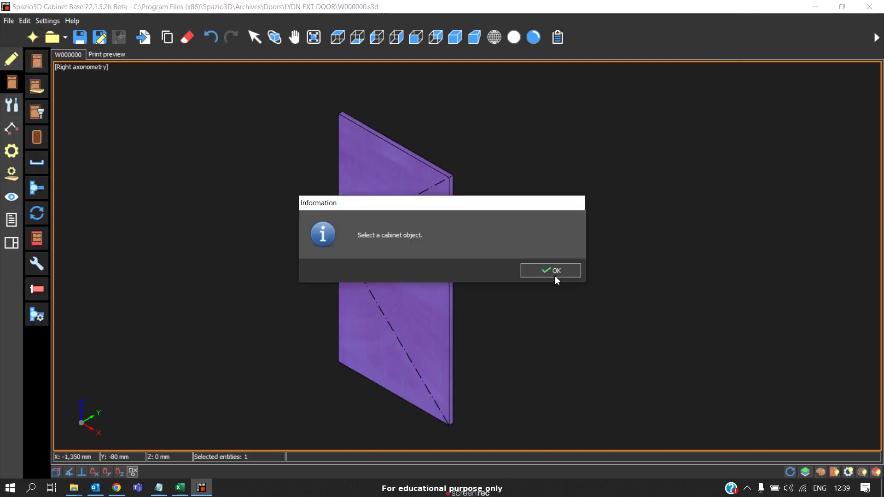
pyautogui.click(555, 275)
pyautogui.click(37, 88)
pyautogui.click(550, 270)
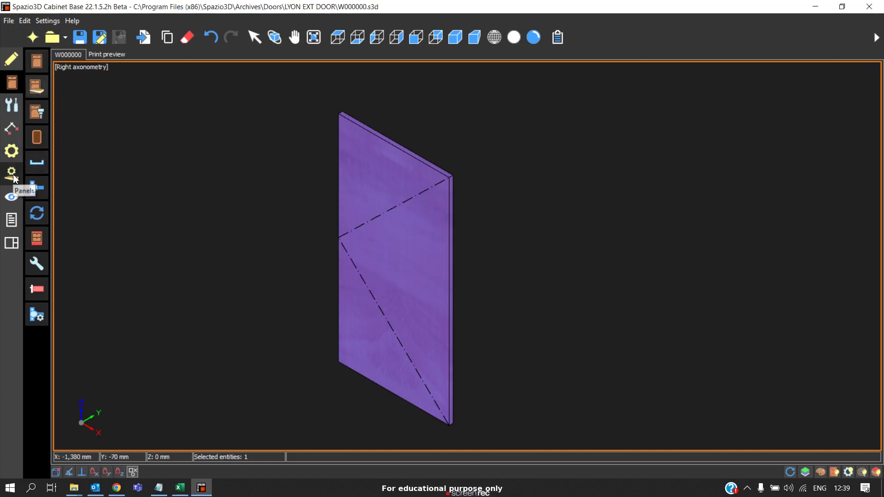
# Open panels management for the door's PANEL and enable edging on the front, lateral right, back and lateral left sides
pyautogui.click(13, 177)
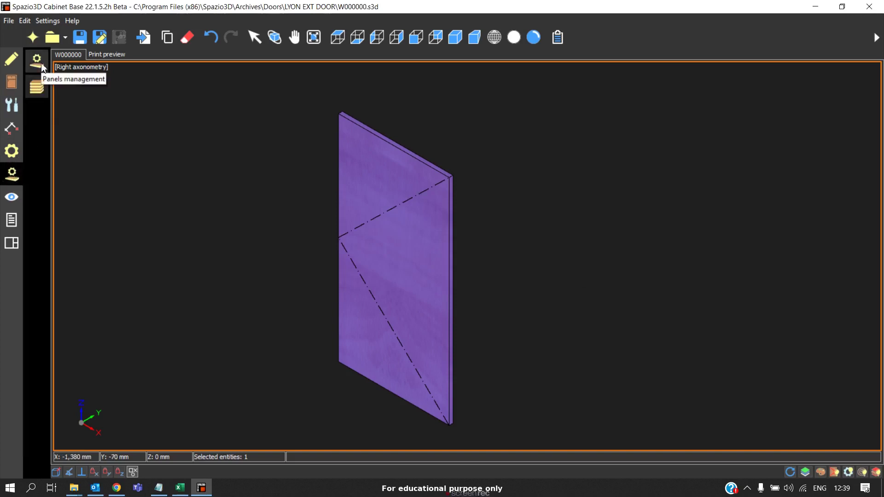
pyautogui.click(39, 64)
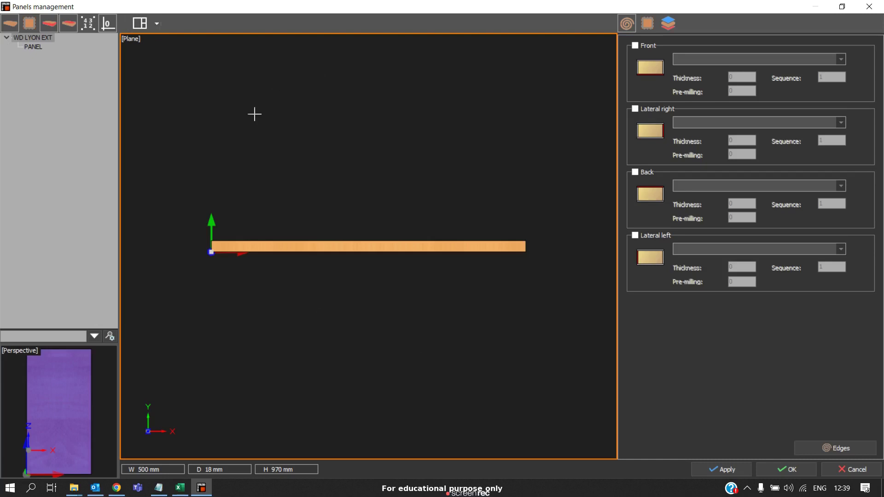
pyautogui.click(33, 47)
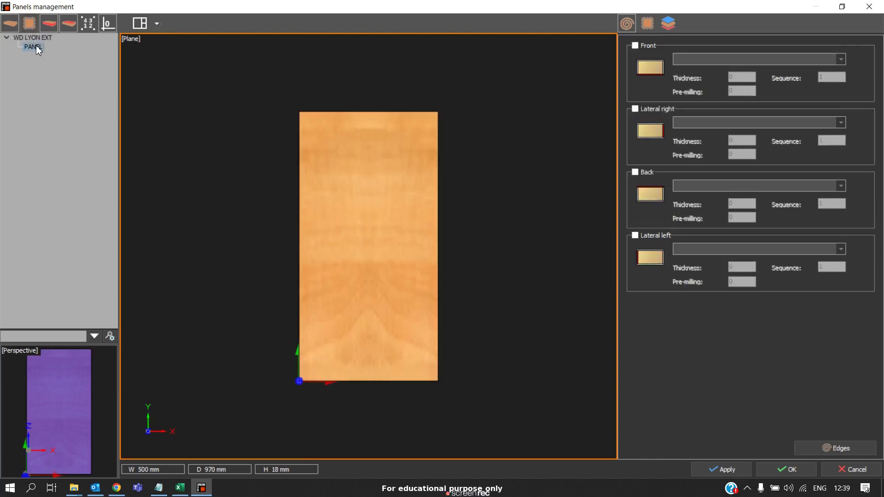
pyautogui.click(634, 45)
pyautogui.click(635, 108)
pyautogui.click(635, 172)
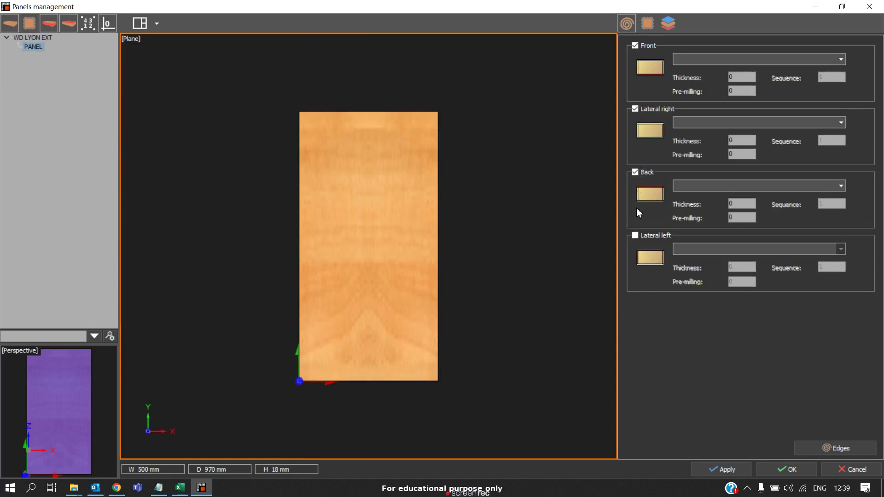
pyautogui.click(635, 235)
# Assign the ABS_BIEGE edge to all four sides of the door panel
pyautogui.click(713, 59)
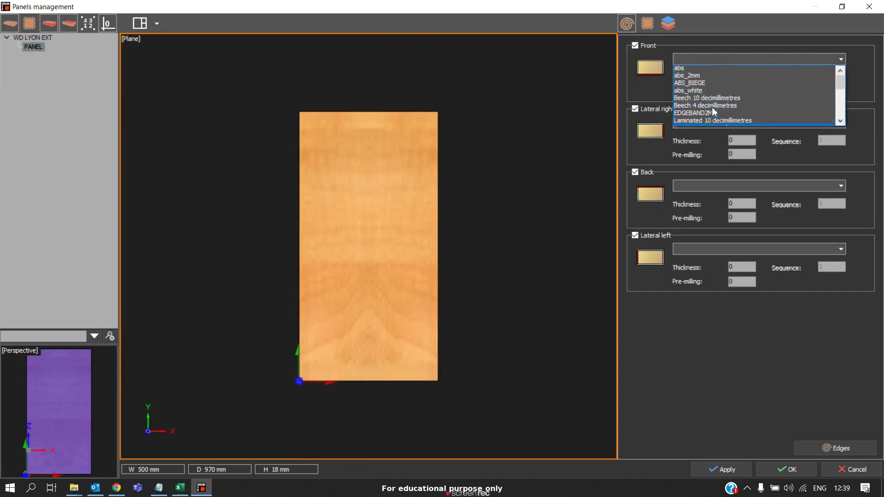
pyautogui.click(704, 84)
pyautogui.click(707, 121)
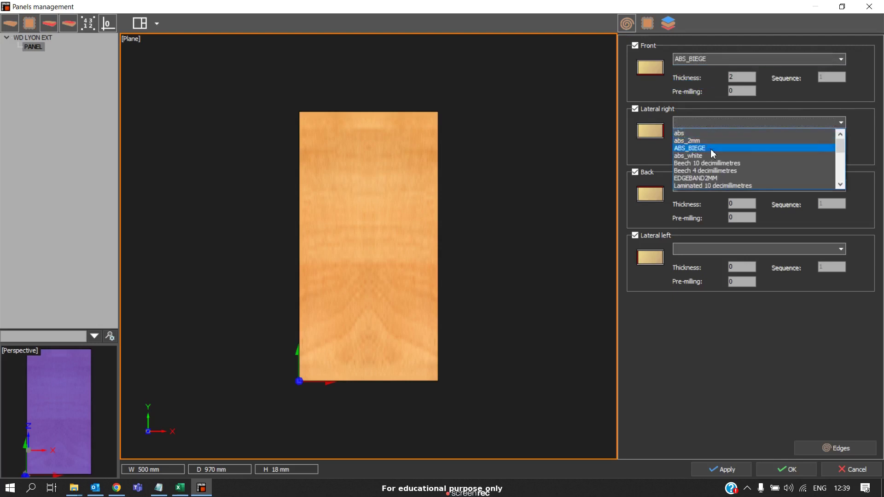
pyautogui.click(715, 148)
pyautogui.click(714, 185)
pyautogui.click(715, 211)
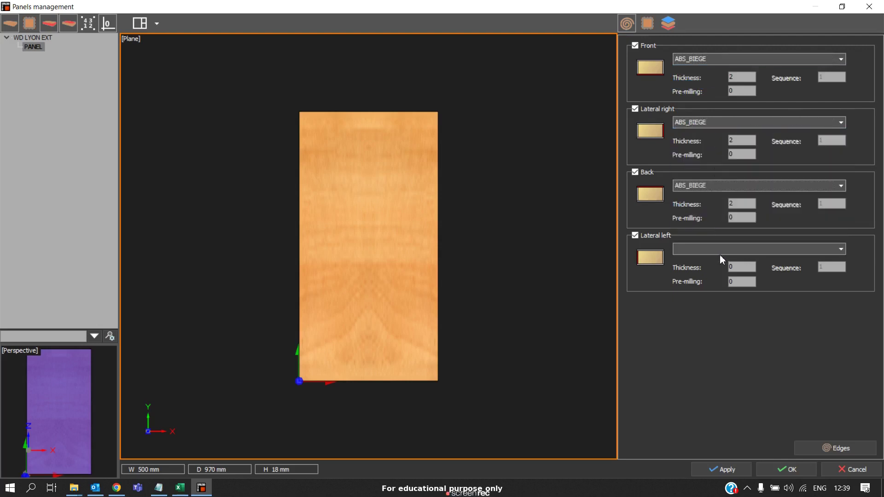
pyautogui.click(721, 250)
pyautogui.click(713, 276)
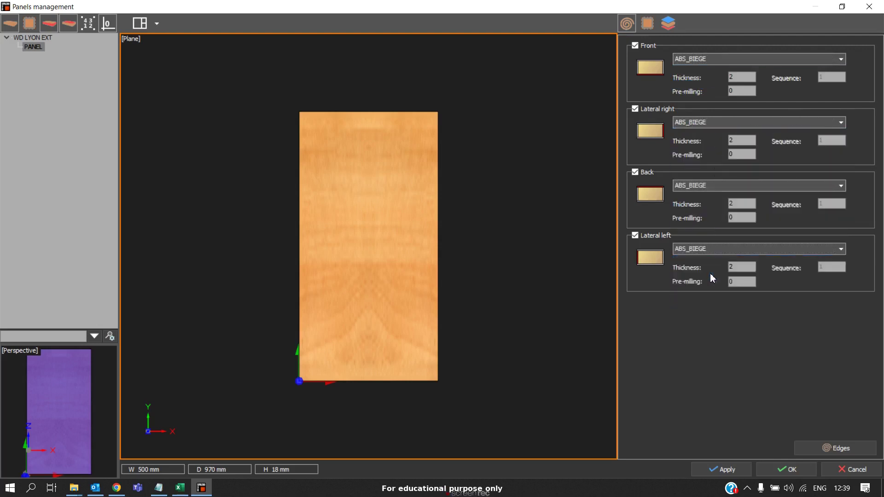
# Set the door panel's material to 18MM_LAMPLB and apply the panel changes
pyautogui.click(655, 28)
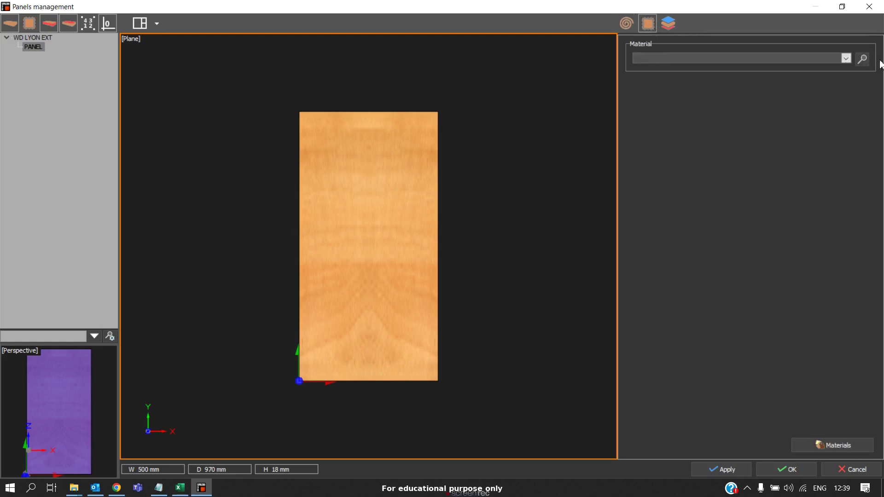
pyautogui.click(845, 58)
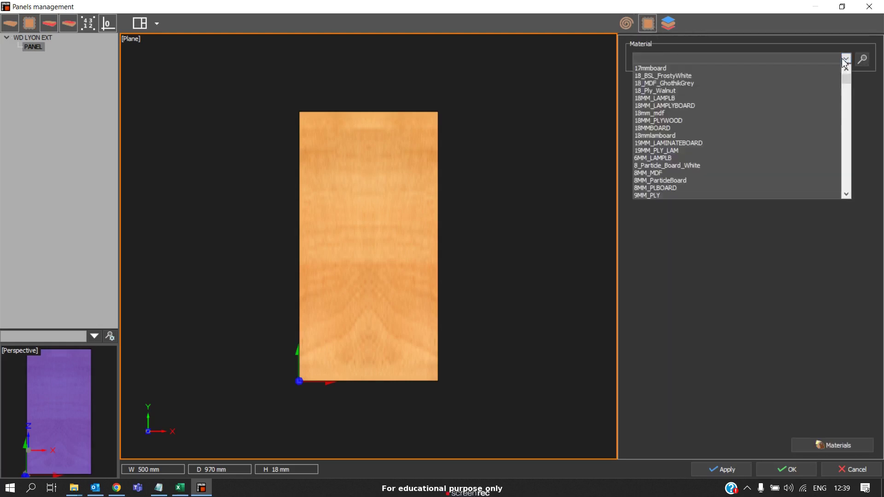
pyautogui.click(671, 99)
pyautogui.click(727, 470)
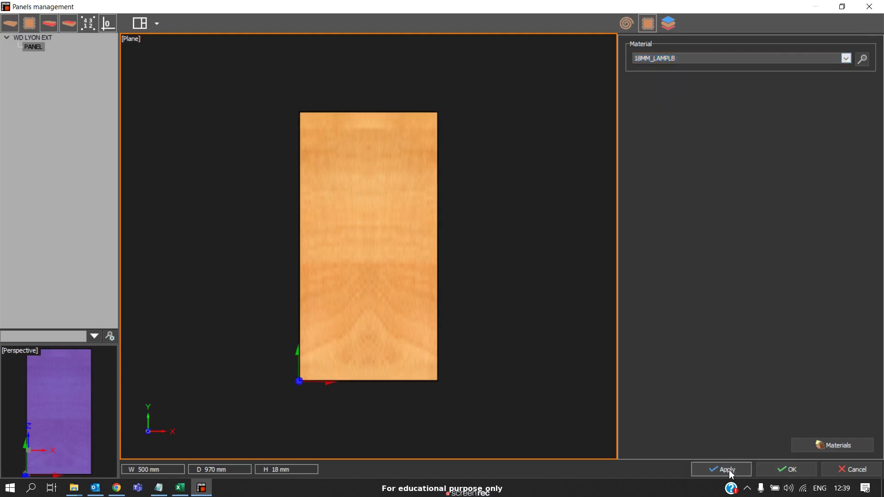
pyautogui.click(780, 469)
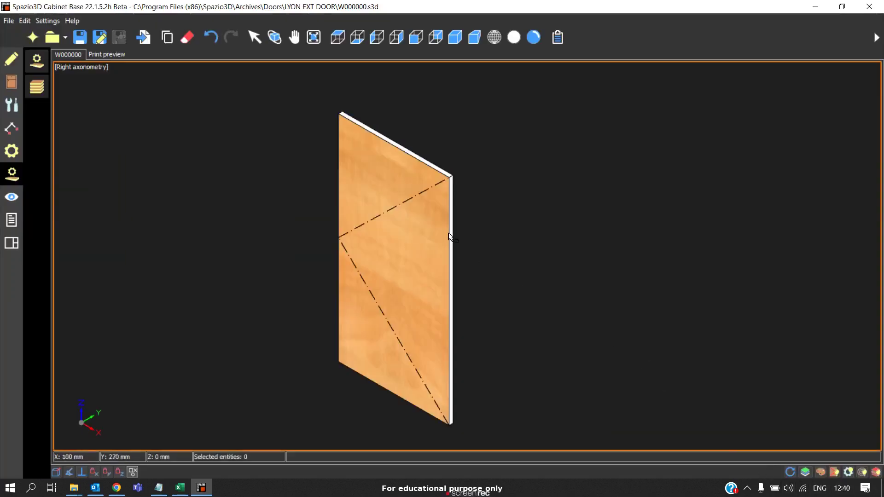
# Start saving the door as a new file and browse to the Spazio3D Archives\Doors\LYON EXT DOOR folder
pyautogui.scroll(3, 449, 236)
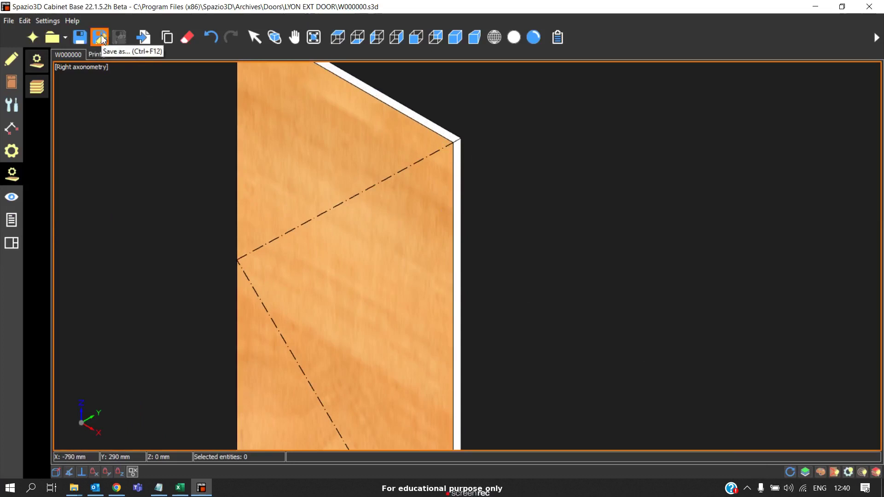
pyautogui.click(100, 37)
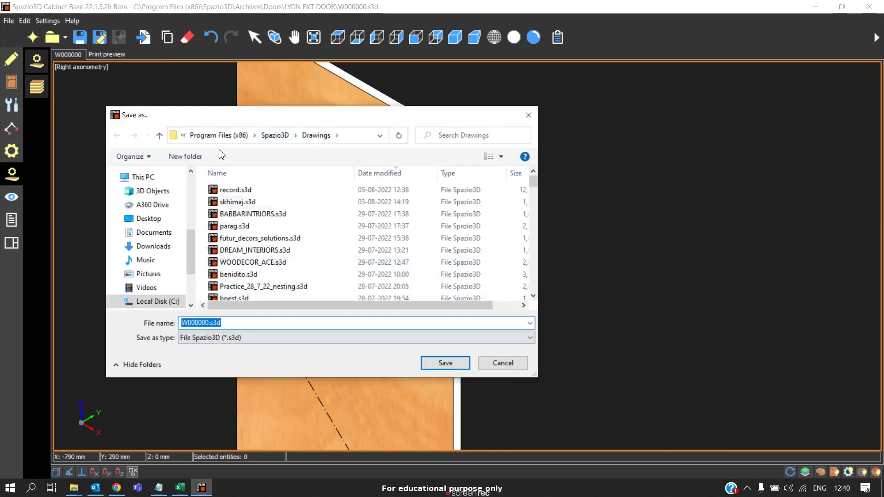
pyautogui.click(276, 136)
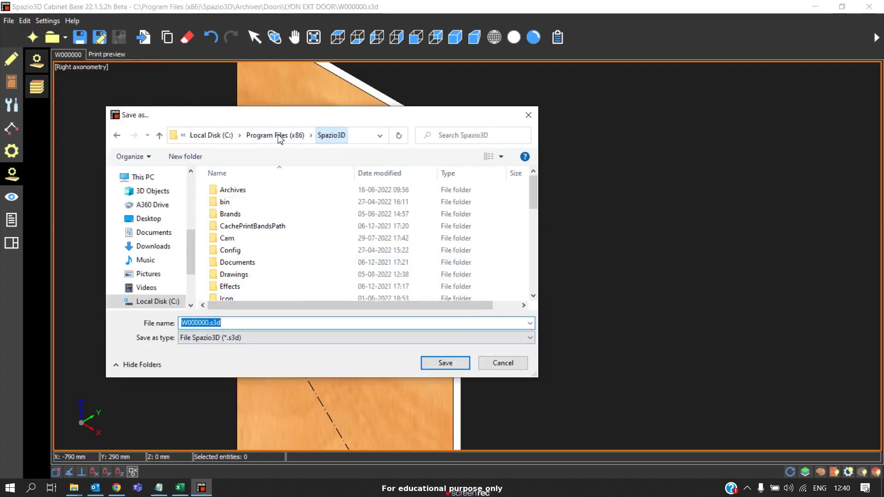
pyautogui.doubleClick(251, 191)
pyautogui.scroll(-4, 299, 280)
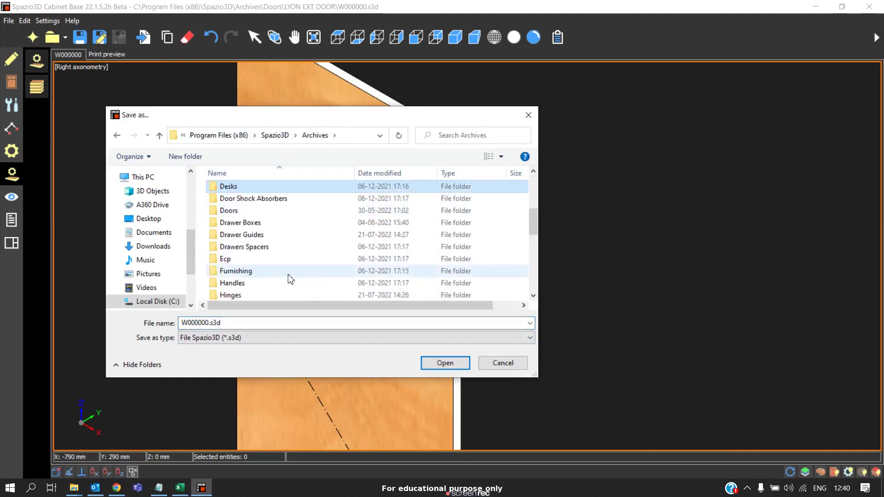
pyautogui.doubleClick(247, 210)
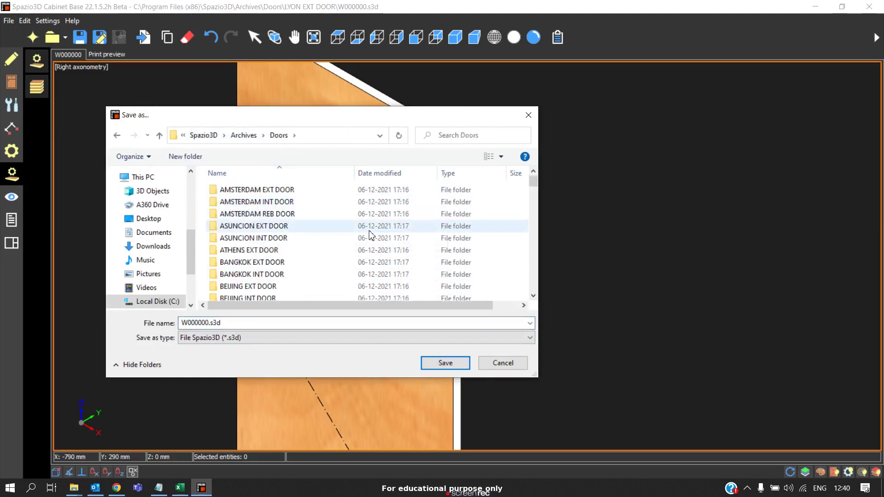
pyautogui.scroll(-10, 370, 236)
pyautogui.click(266, 271)
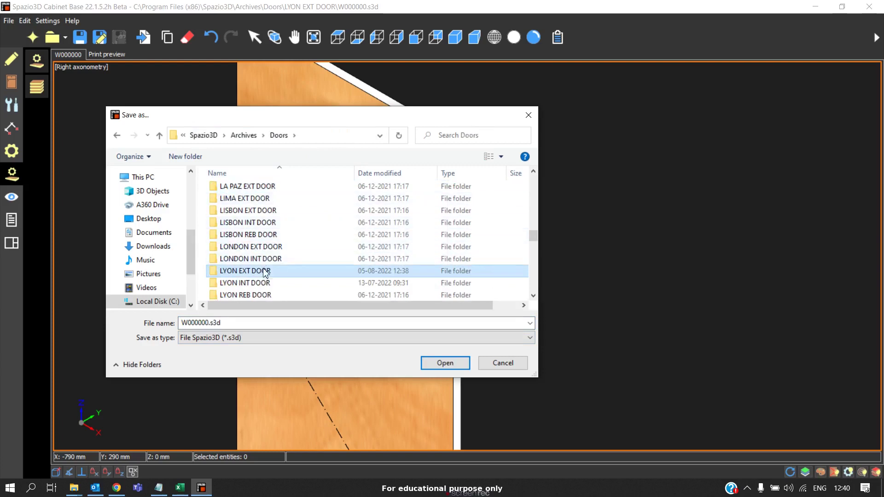
pyautogui.doubleClick(265, 272)
pyautogui.scroll(-3, 266, 262)
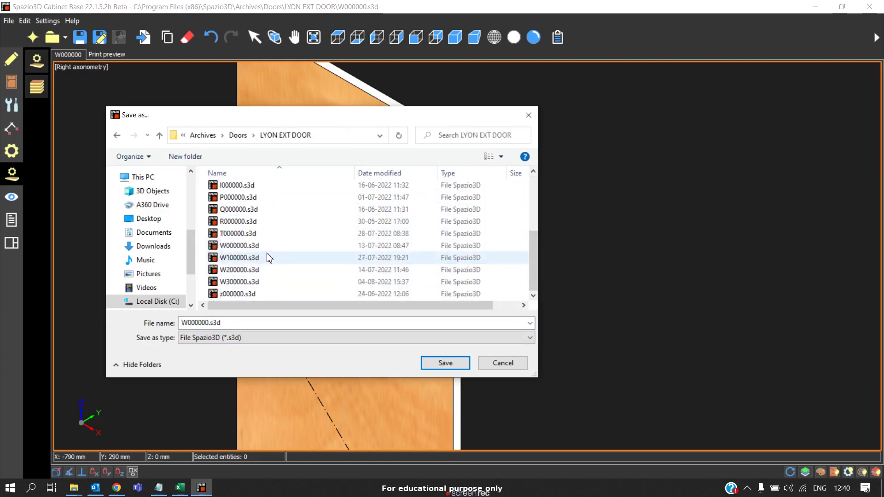
# Name the door file hgf and save it in the LYON EXT DOOR folder
pyautogui.doubleClick(240, 322)
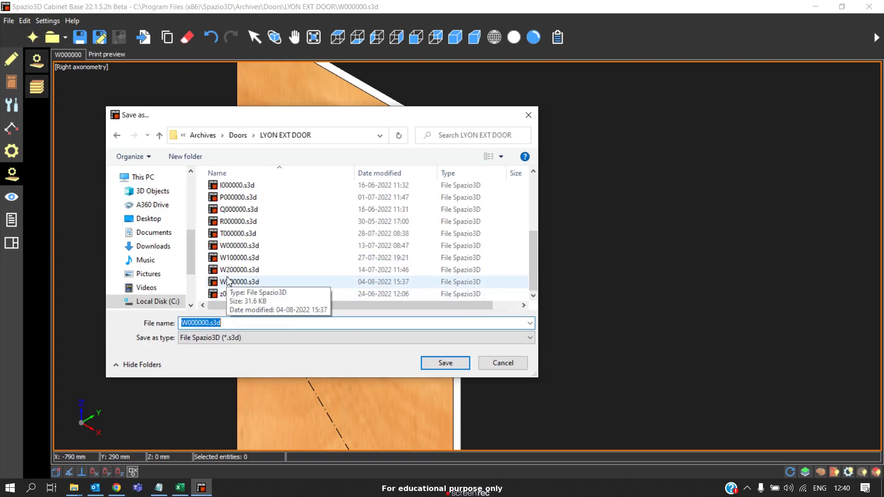
pyautogui.write('hgf')
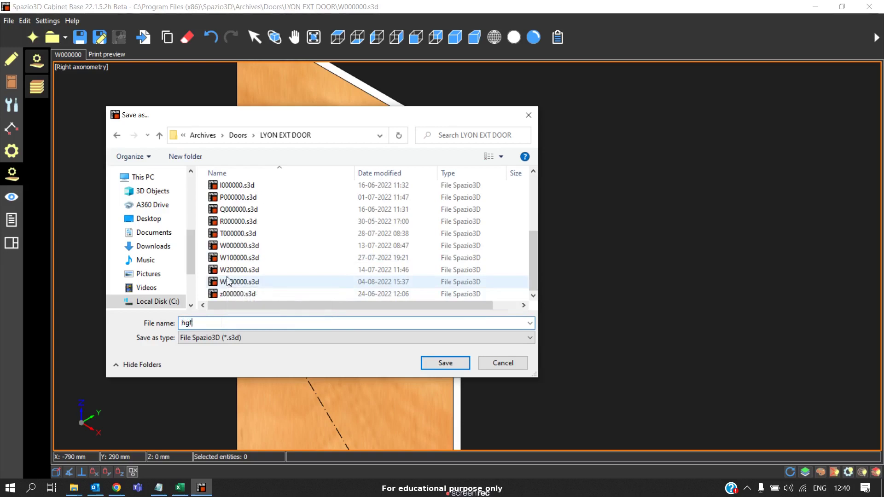
pyautogui.moveTo(198, 323); pyautogui.dragTo(168, 325)
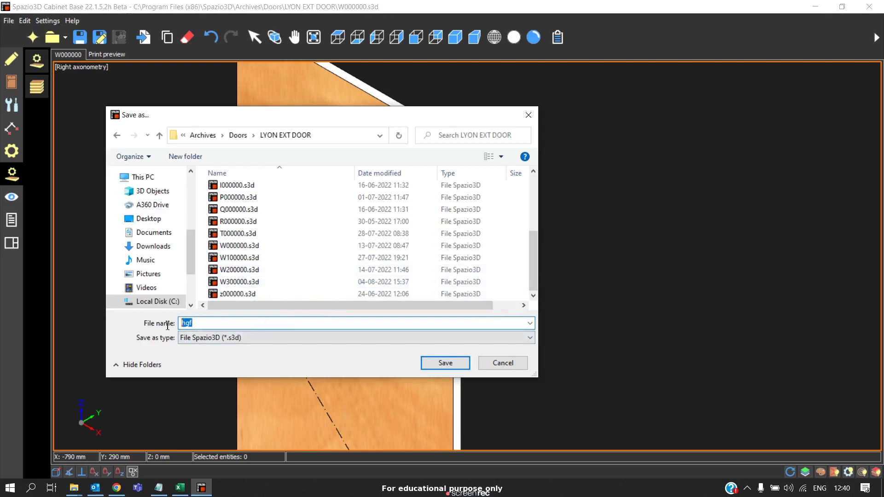
pyautogui.click(458, 366)
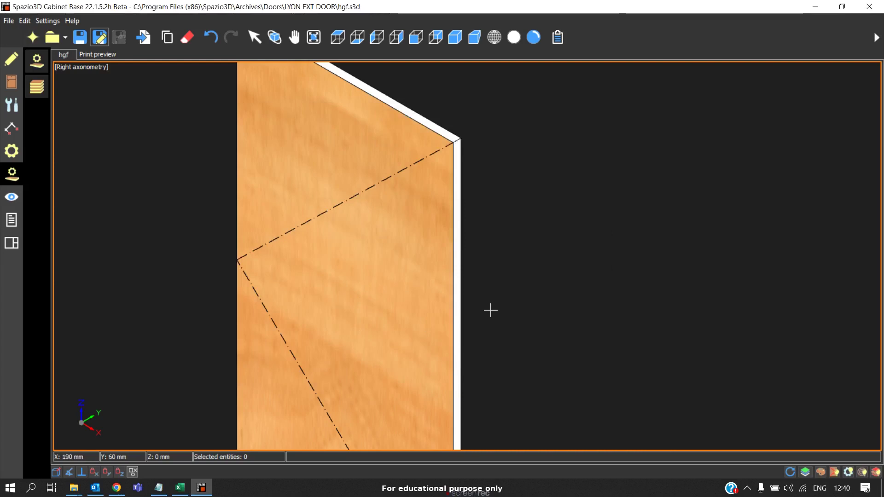
pyautogui.scroll(-2, 434, 236)
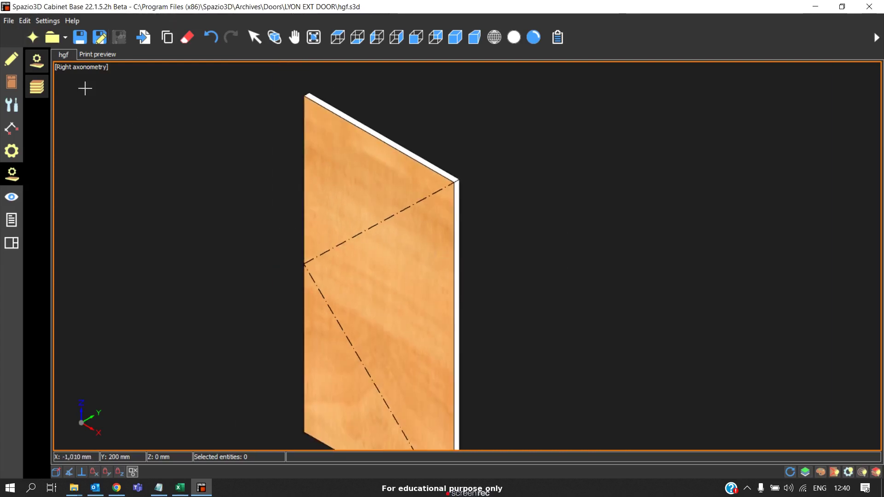
# Start a new drawing and create a 450 mm standard cabinet that includes a joined back panel
pyautogui.click(32, 36)
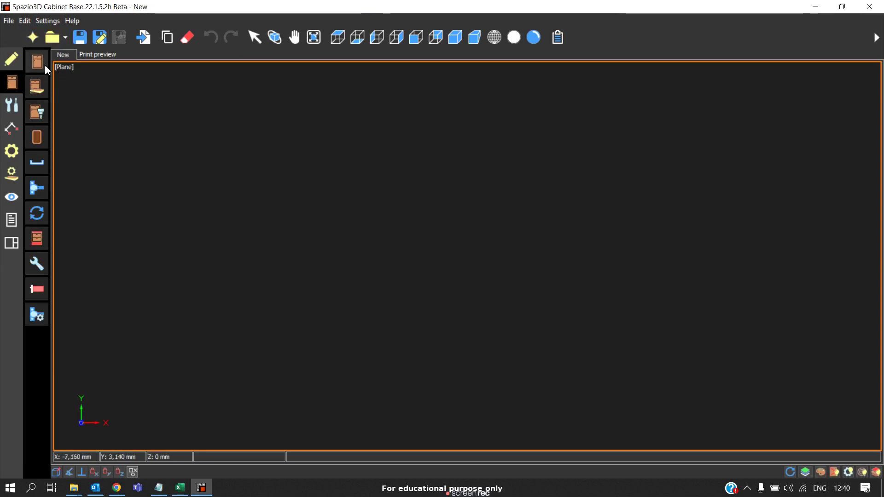
pyautogui.click(576, 288)
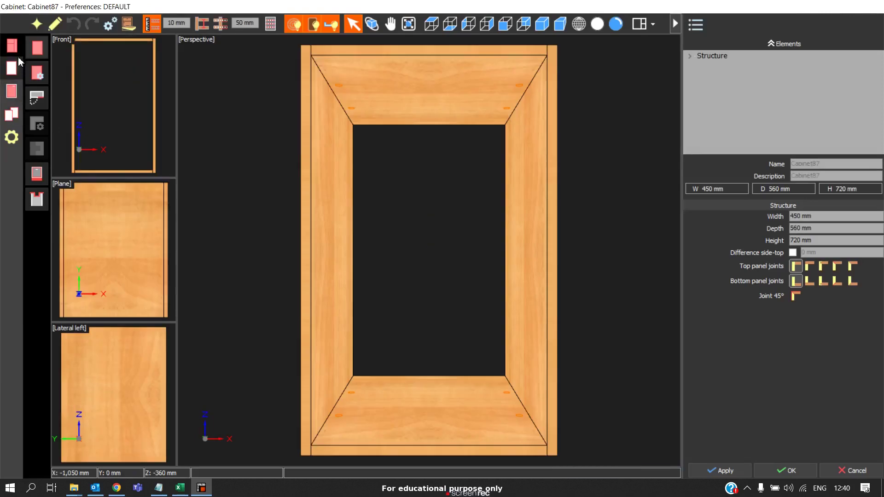
pyautogui.click(36, 23)
pyautogui.click(312, 213)
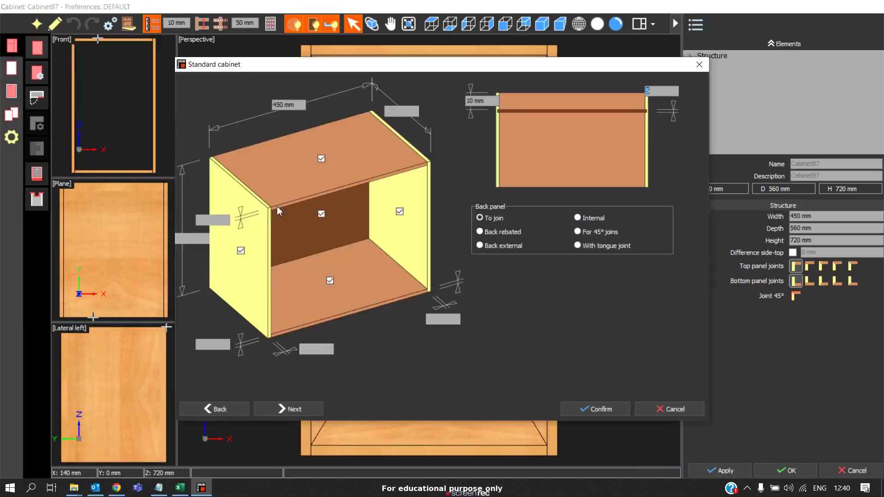
pyautogui.click(596, 408)
# Enable materials in the cabinet's panel management and assign 18_Ply_Walnut to all panel types
pyautogui.click(128, 24)
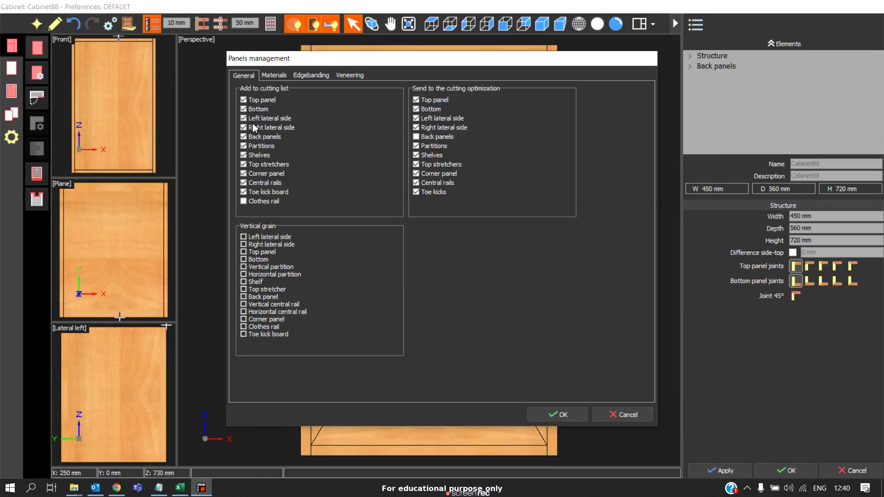
pyautogui.click(275, 77)
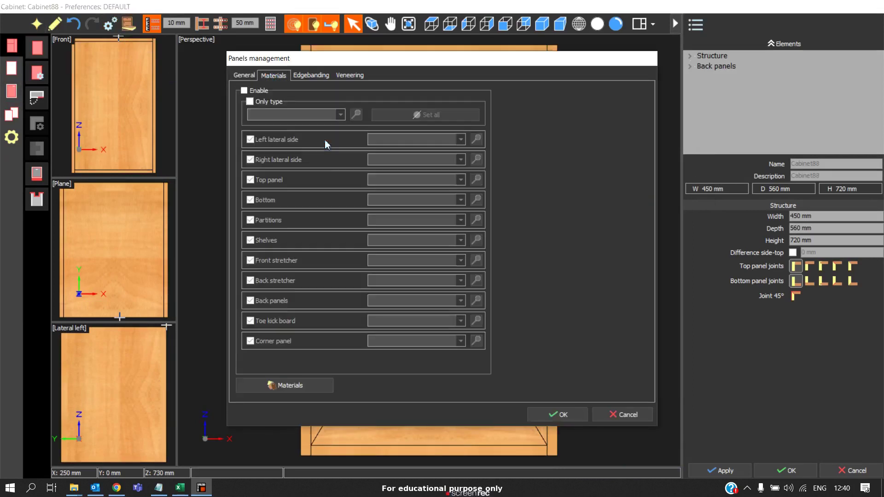
pyautogui.click(254, 91)
pyautogui.click(293, 114)
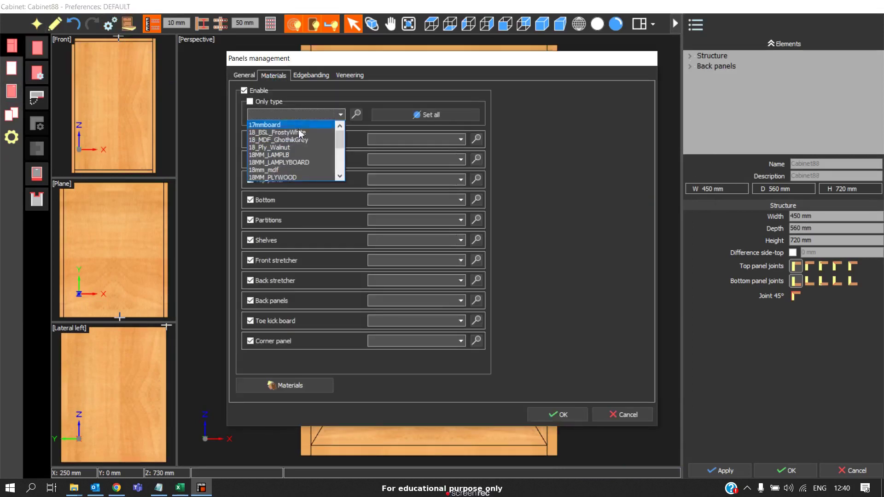
pyautogui.click(281, 148)
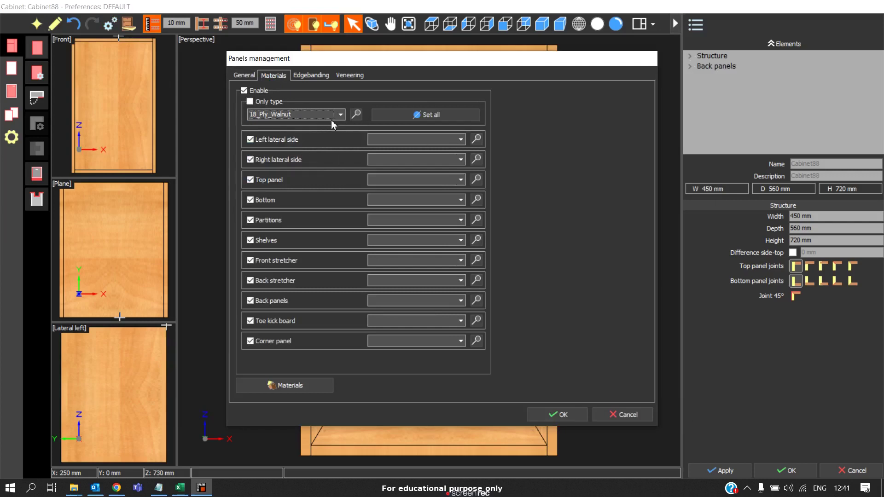
pyautogui.click(388, 116)
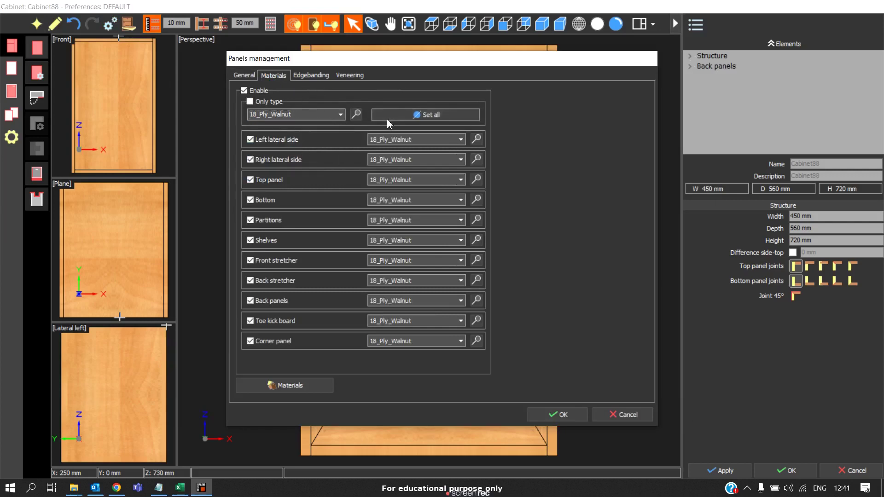
# Change the back panels' material to 8_Particle_Board_White
pyautogui.click(396, 300)
pyautogui.scroll(-5, 394, 329)
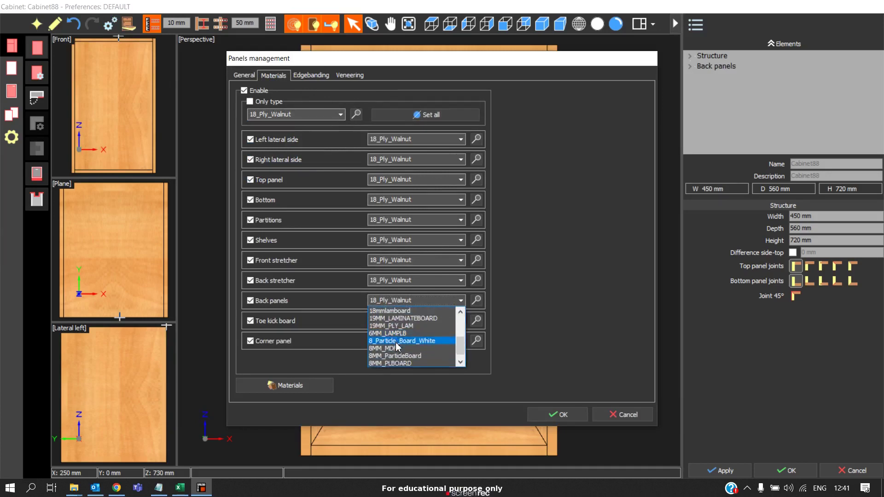
pyautogui.click(397, 341)
# Enable edgebanding on only the visible sides, with ABS_BIEGE as the single edge type, and apply the panel settings
pyautogui.click(319, 76)
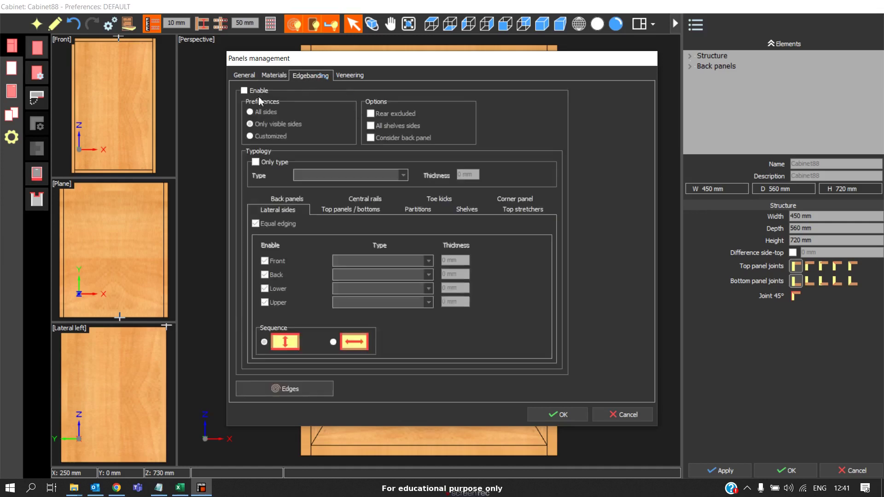
pyautogui.click(252, 92)
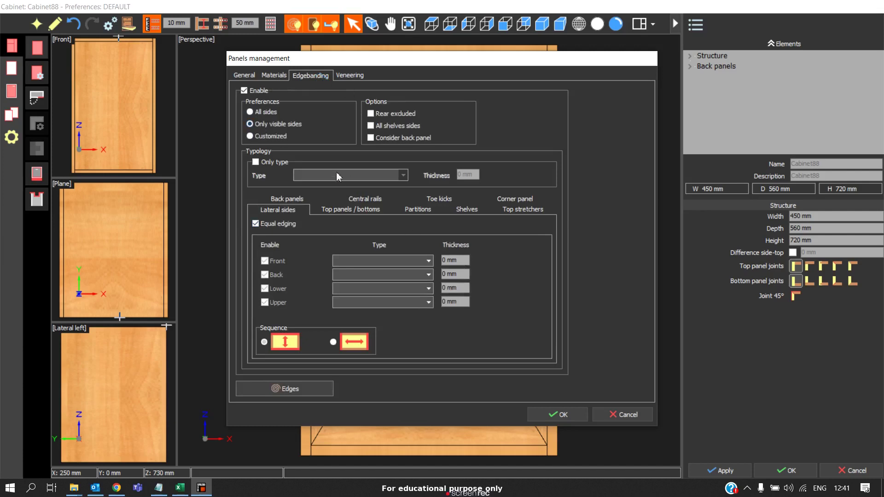
pyautogui.click(274, 164)
pyautogui.click(368, 176)
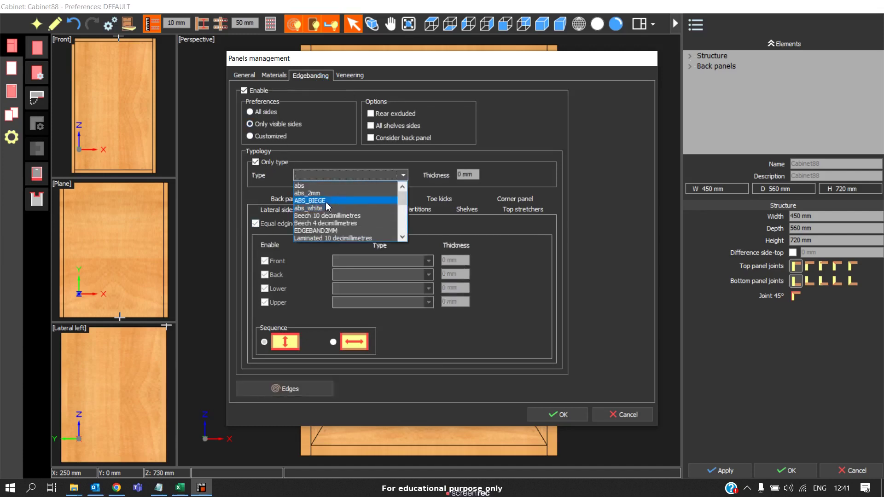
pyautogui.click(328, 206)
pyautogui.click(567, 415)
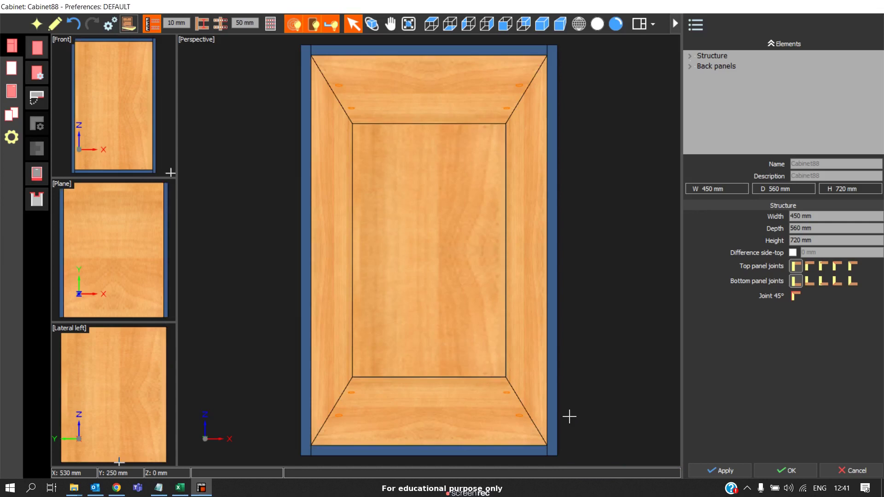
# Insert a wood furniture door on the cabinet front using model LYON EXT DOOR and door code hgf
pyautogui.click(12, 114)
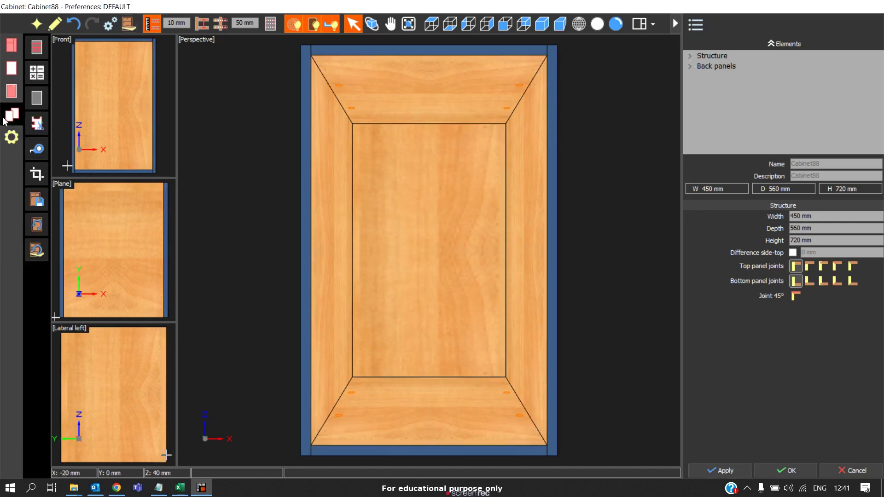
pyautogui.click(12, 92)
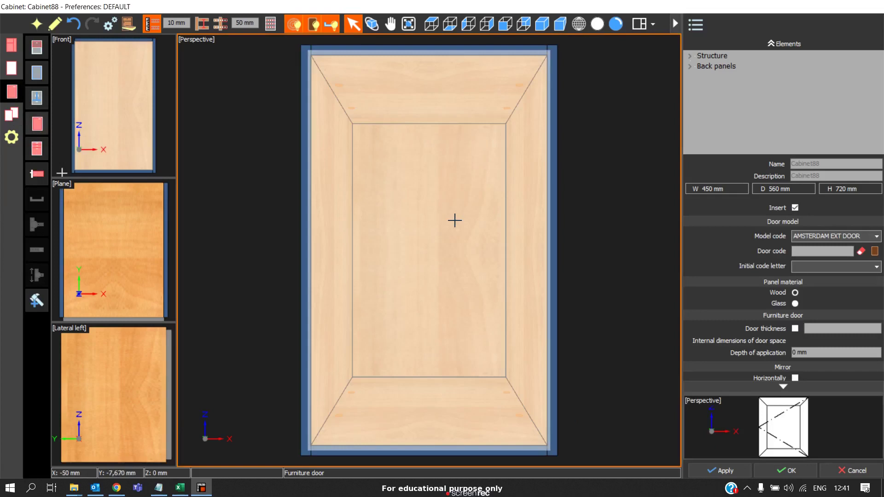
pyautogui.click(844, 237)
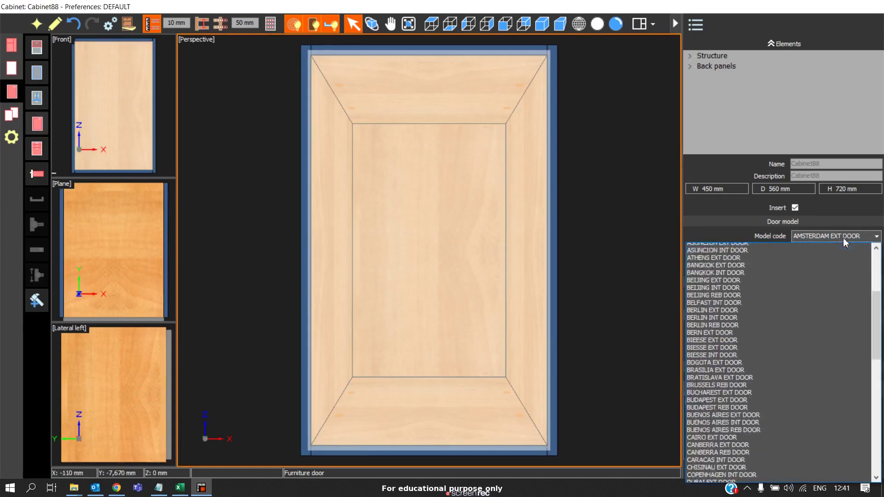
pyautogui.write('ly')
pyautogui.press('Return')
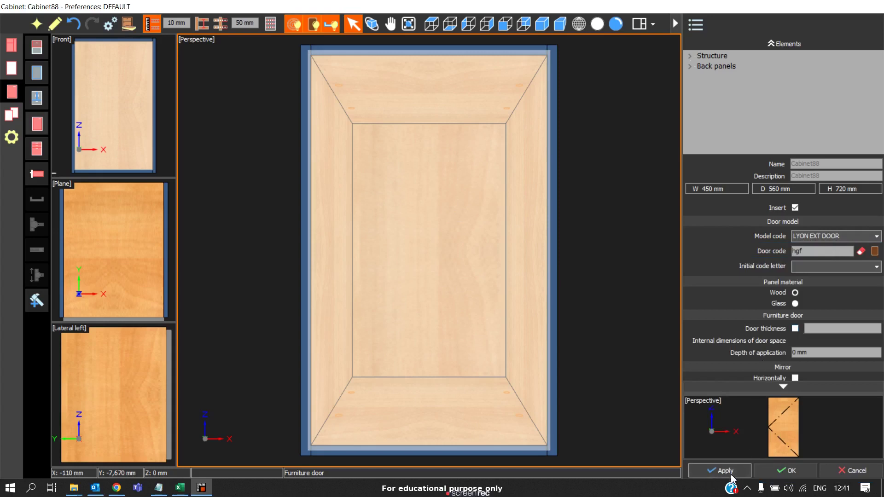
pyautogui.click(449, 192)
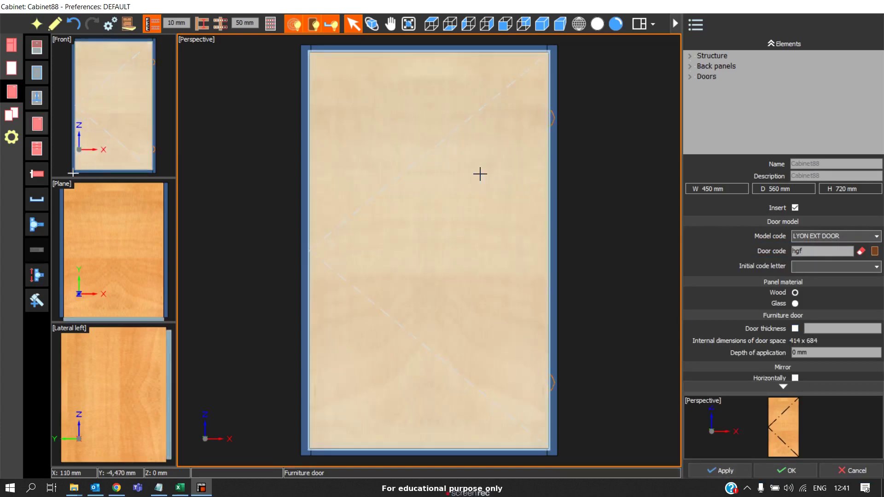
# Apply the zone offset so the door covers the full cabinet front, and place the finished cabinet in the drawing
pyautogui.click(545, 25)
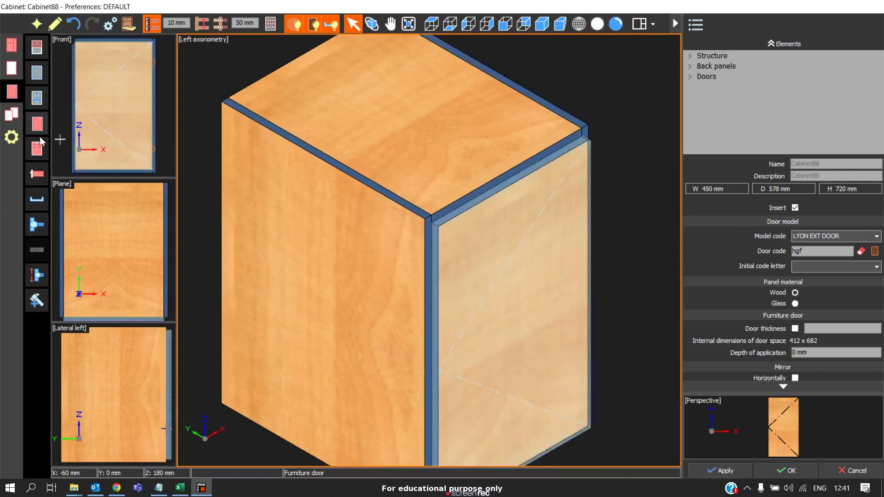
pyautogui.click(39, 52)
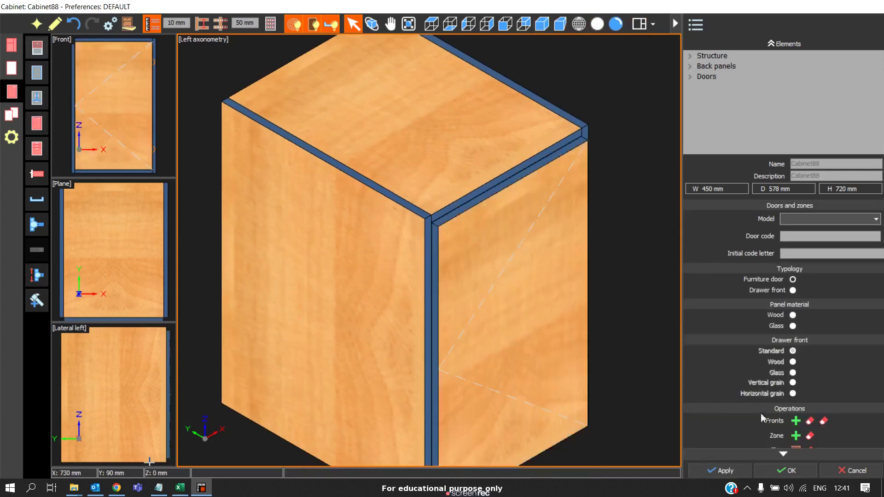
pyautogui.scroll(-2, 787, 443)
pyautogui.click(795, 381)
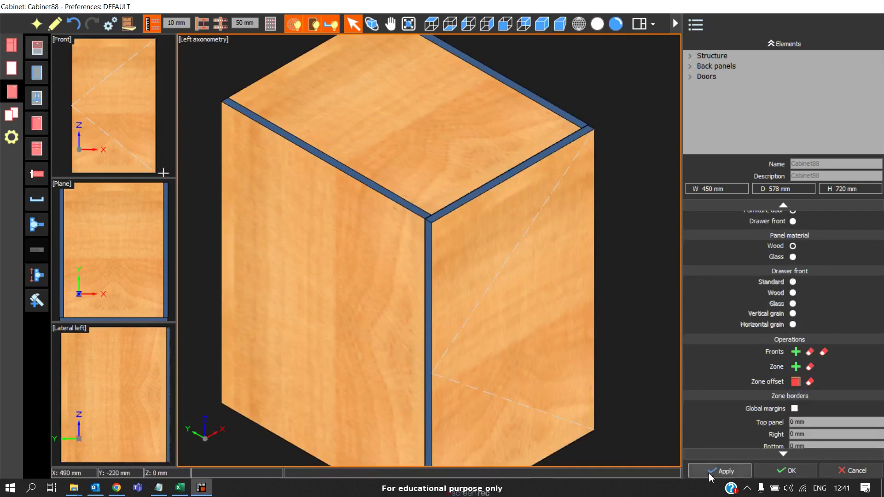
pyautogui.click(726, 471)
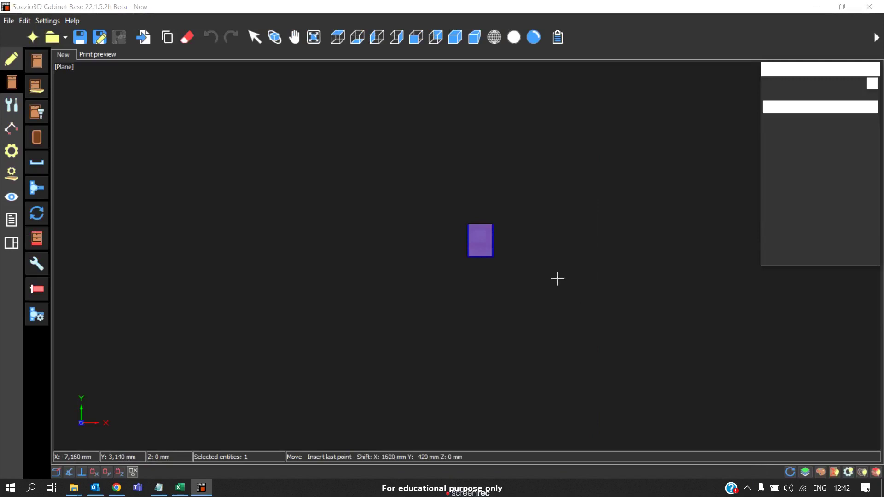
pyautogui.click(517, 233)
# Generate the cutting list for the selected cabinet with all panel types included and the automatic layout
pyautogui.click(22, 220)
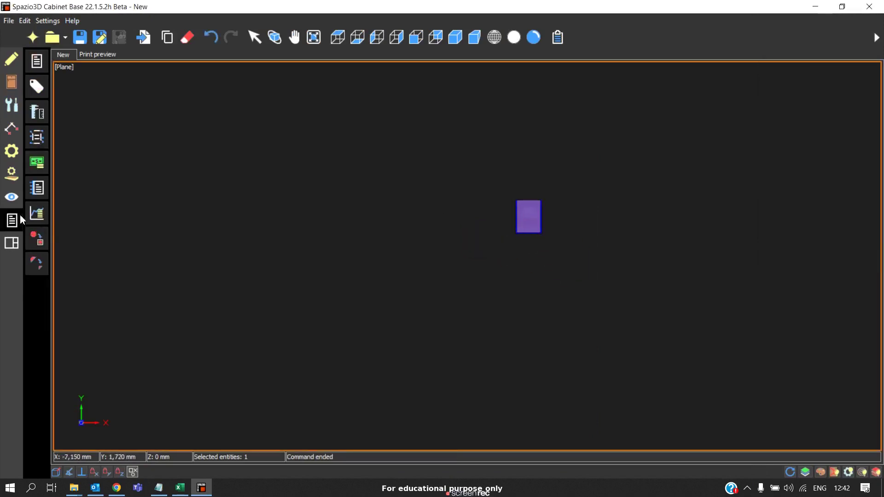
pyautogui.click(37, 61)
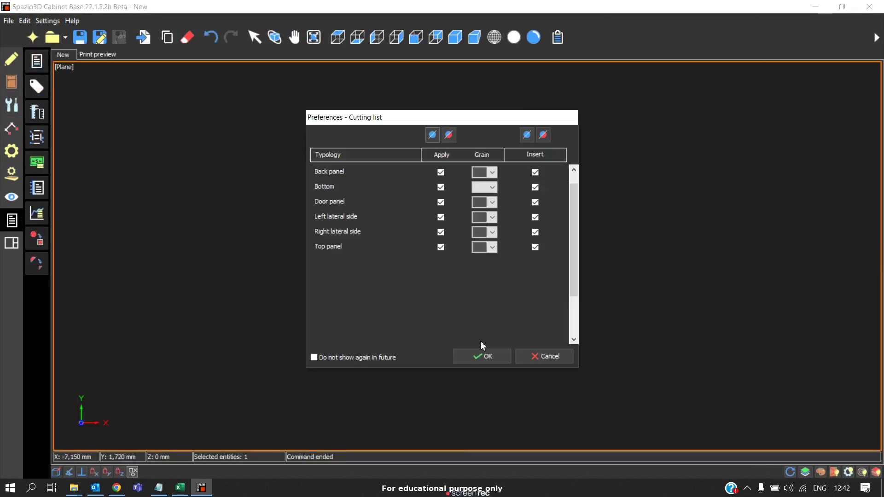
pyautogui.click(486, 355)
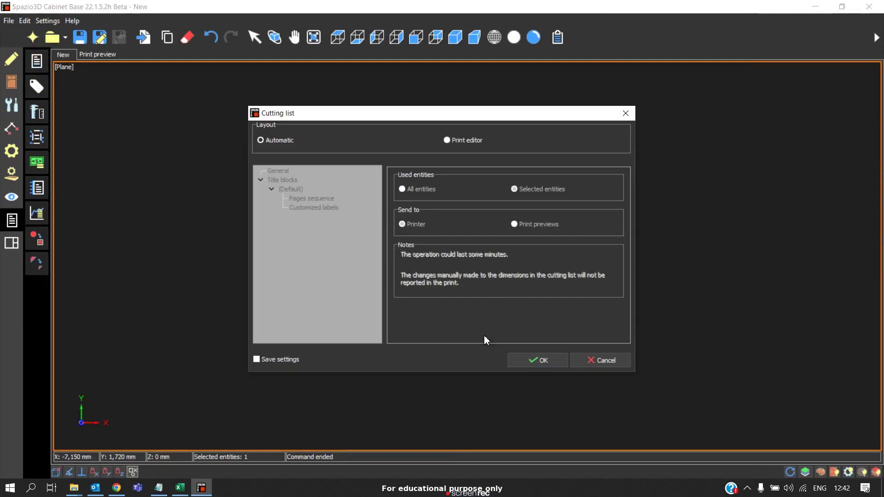
pyautogui.click(543, 362)
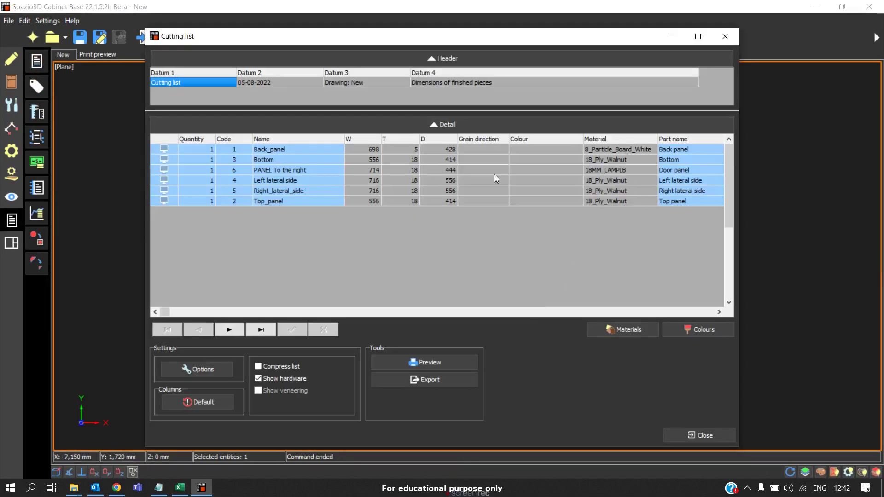
# Preview the cutting list report at page width to check the panel sizes and materials, and close the list
pyautogui.click(414, 363)
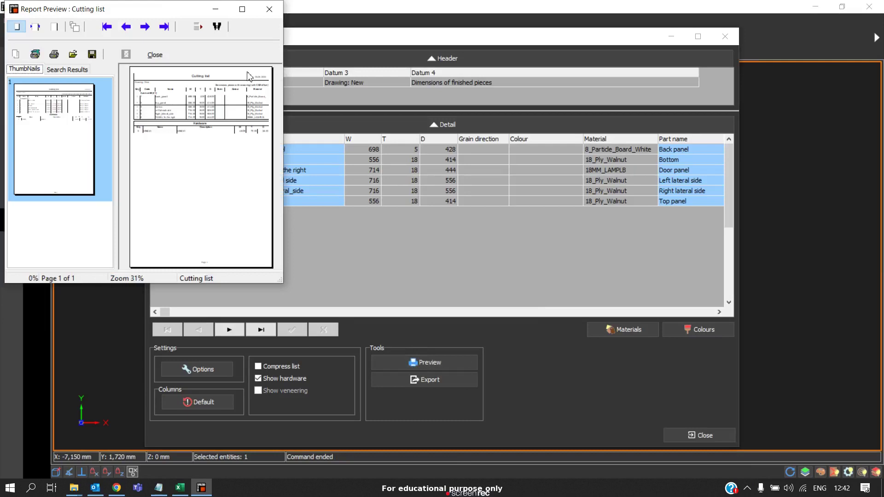
pyautogui.click(242, 10)
pyautogui.click(31, 22)
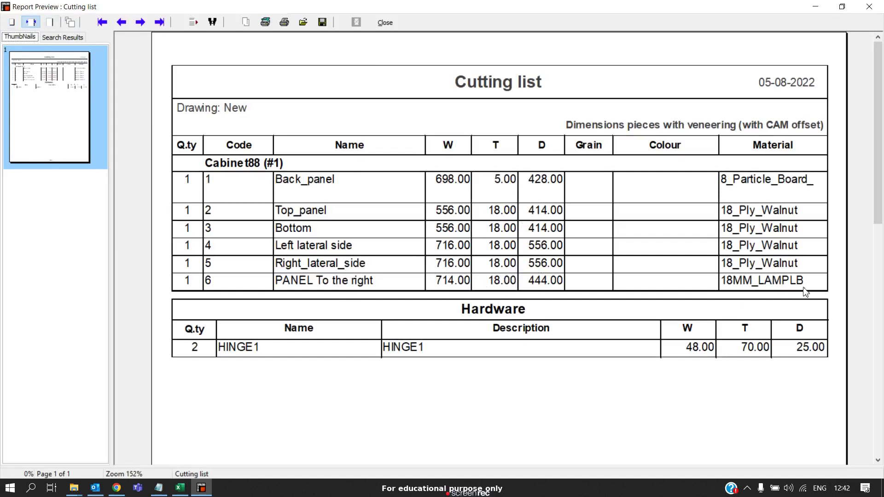
pyautogui.click(869, 6)
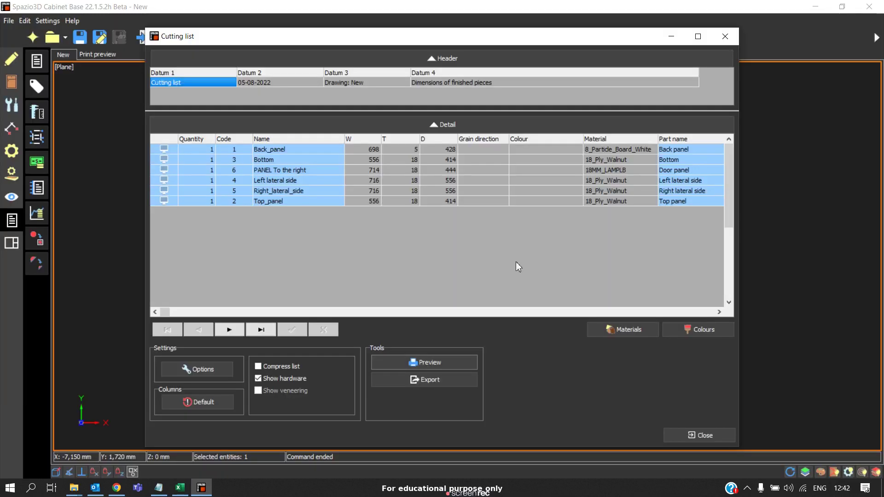
pyautogui.click(664, 436)
pyautogui.click(677, 302)
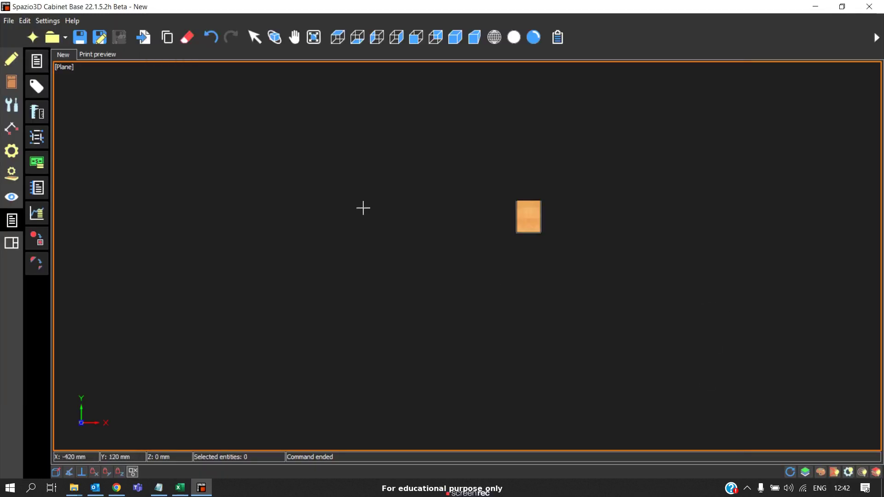
pyautogui.click(53, 37)
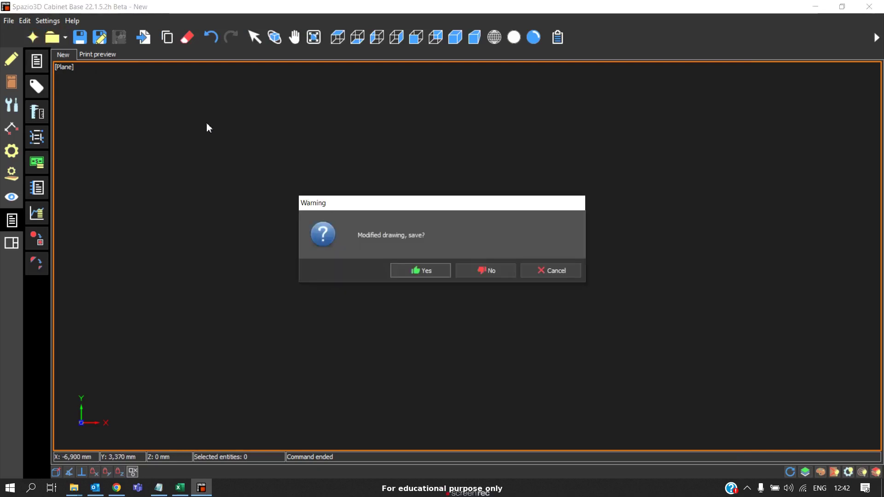
pyautogui.click(506, 272)
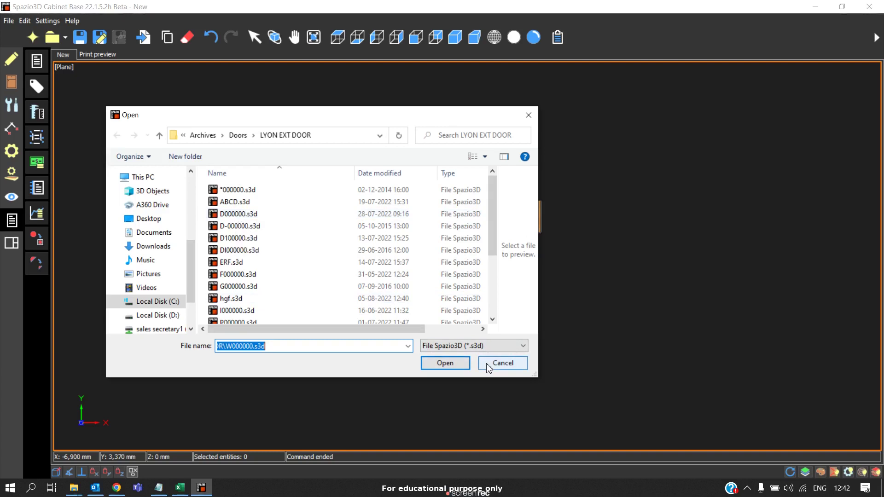
pyautogui.click(502, 363)
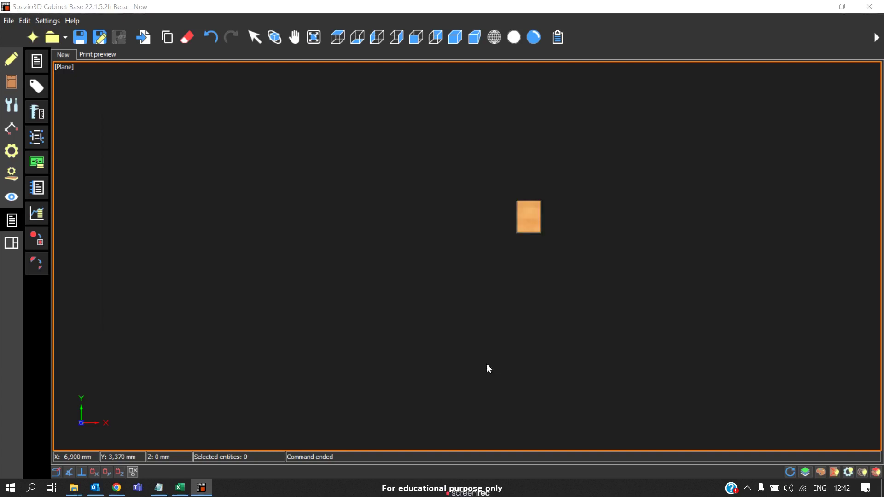
# Discard the current drawing and open Structured Drawer 1.s3d from the Drawer Boxes archive folder
pyautogui.click(49, 45)
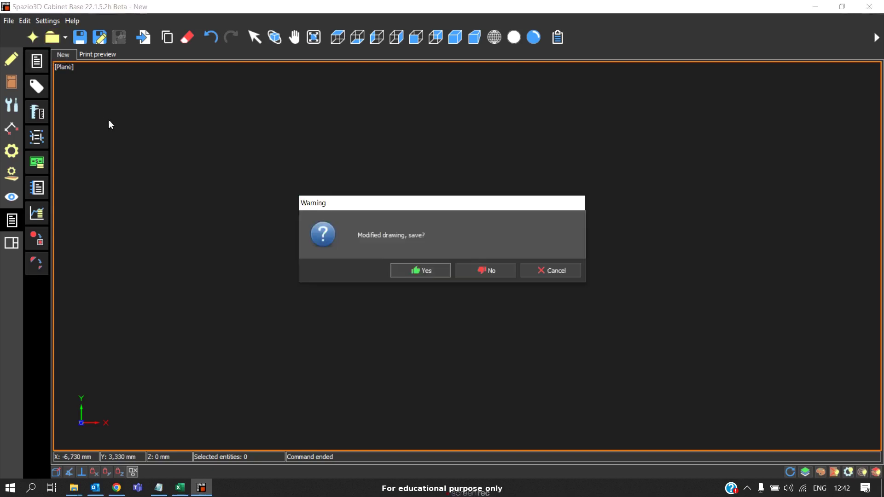
pyautogui.click(471, 270)
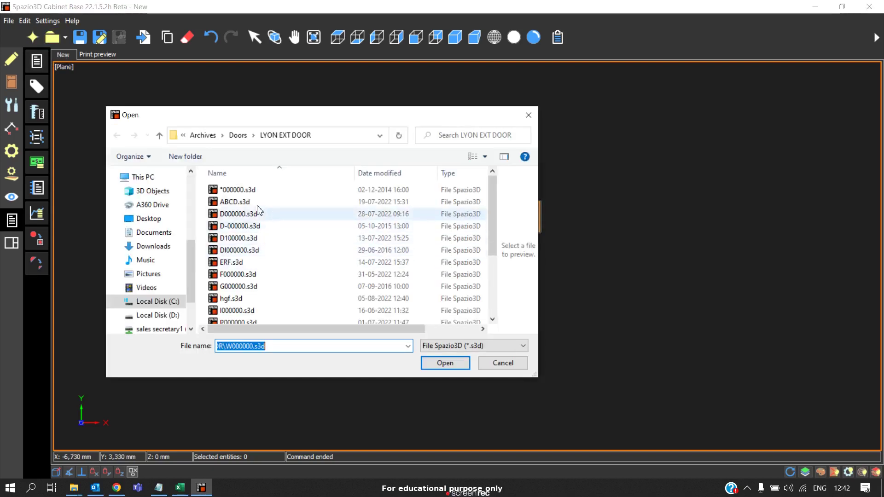
pyautogui.click(201, 135)
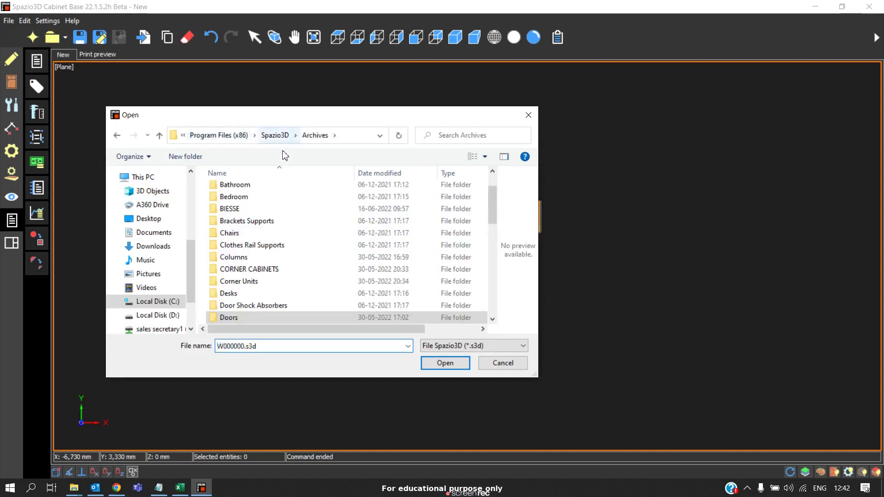
pyautogui.scroll(-3, 256, 271)
pyautogui.doubleClick(258, 251)
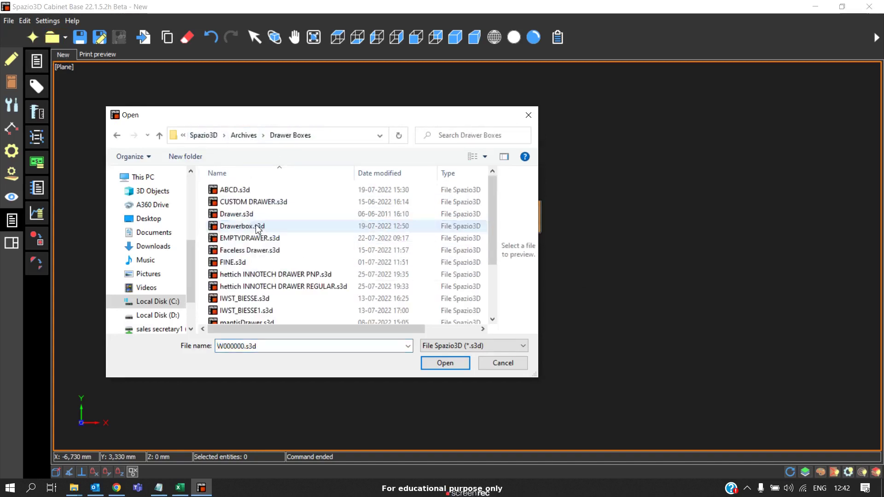
pyautogui.scroll(-3, 258, 251)
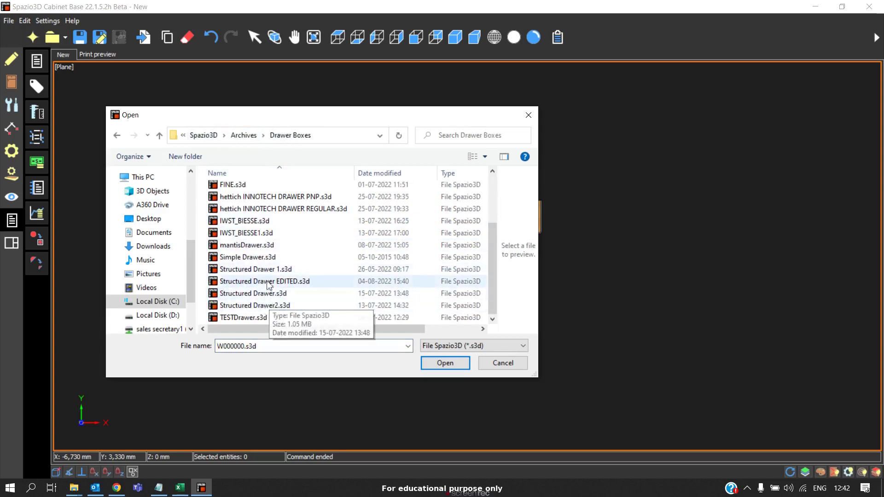
pyautogui.click(258, 269)
pyautogui.click(455, 363)
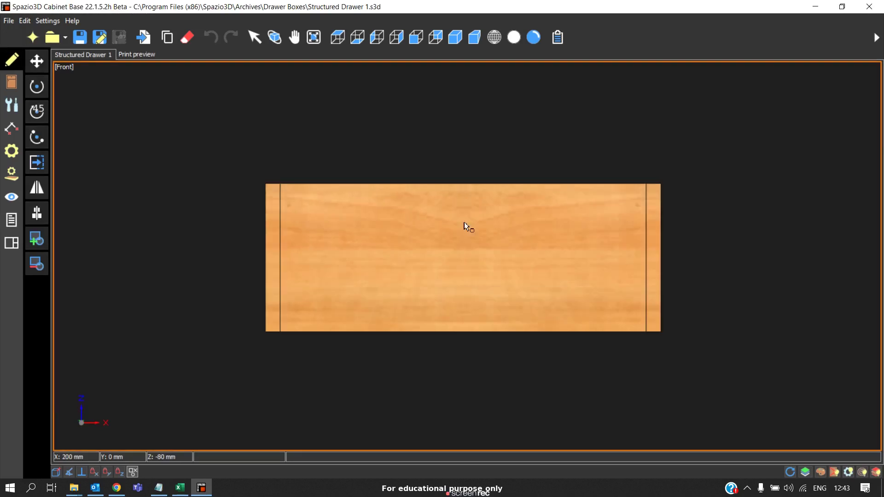
# Edit the drawer's structure, setting the panel thicknesses to 18 mm and the back panel thickness to 8 mm
pyautogui.click(455, 37)
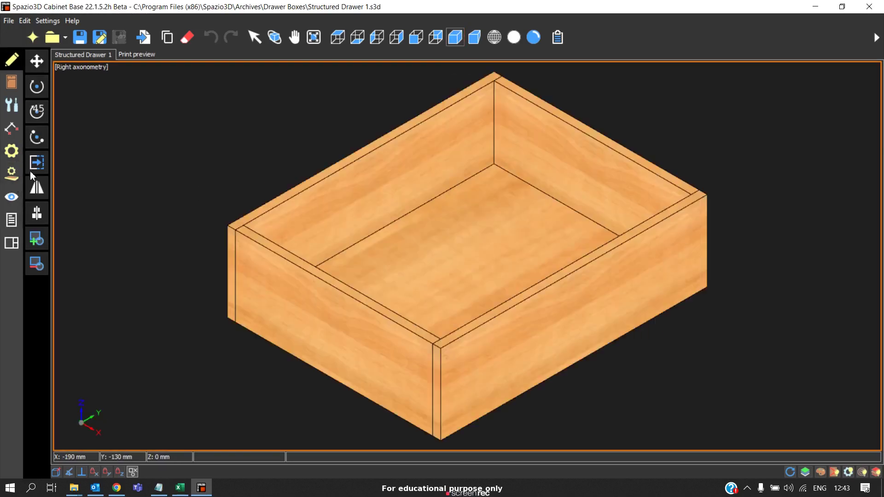
pyautogui.click(435, 272)
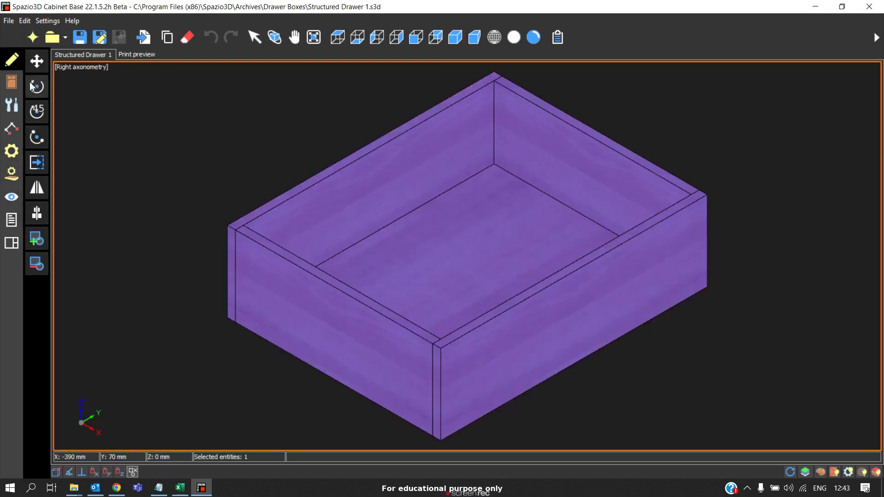
pyautogui.click(11, 82)
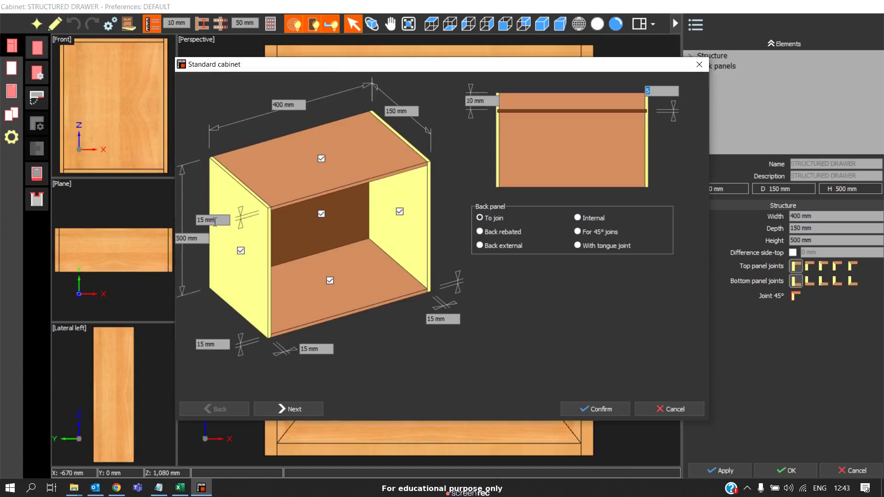
pyautogui.click(215, 223)
pyautogui.write('18')
pyautogui.click(439, 318)
pyautogui.write('18')
pyautogui.click(316, 348)
pyautogui.click(222, 345)
pyautogui.click(651, 91)
pyautogui.write('8')
pyautogui.click(583, 408)
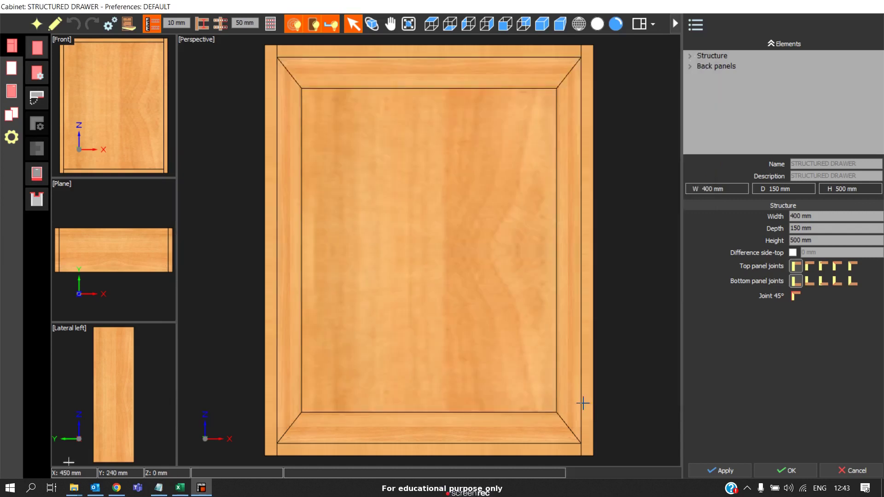
# Check the materials section of the drawer's panel management without changing it, and accept the edited drawer
pyautogui.click(139, 26)
pyautogui.click(286, 78)
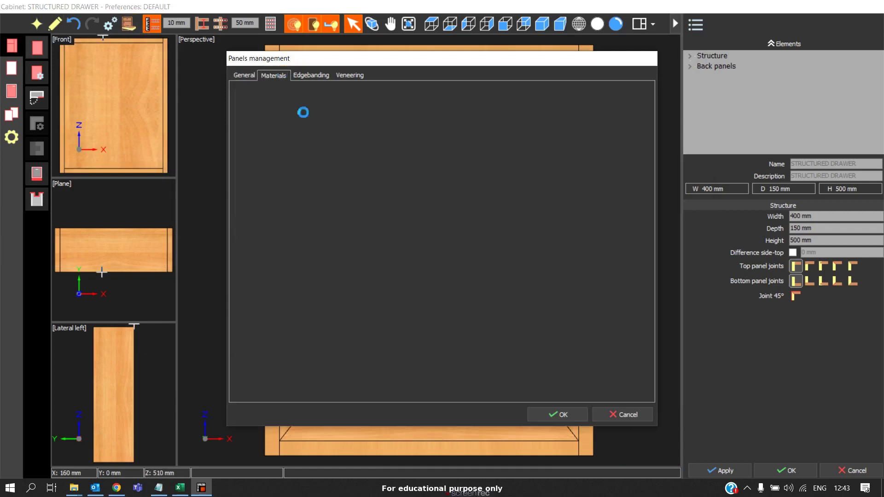
pyautogui.click(623, 414)
pyautogui.click(773, 470)
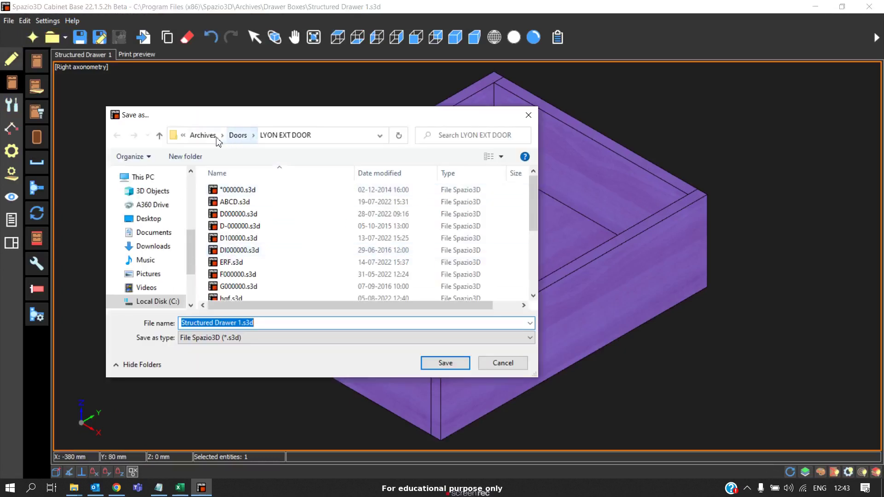
# Save the modified drawer under the name req in the Drawer Boxes archive folder
pyautogui.click(215, 137)
pyautogui.scroll(-2, 262, 265)
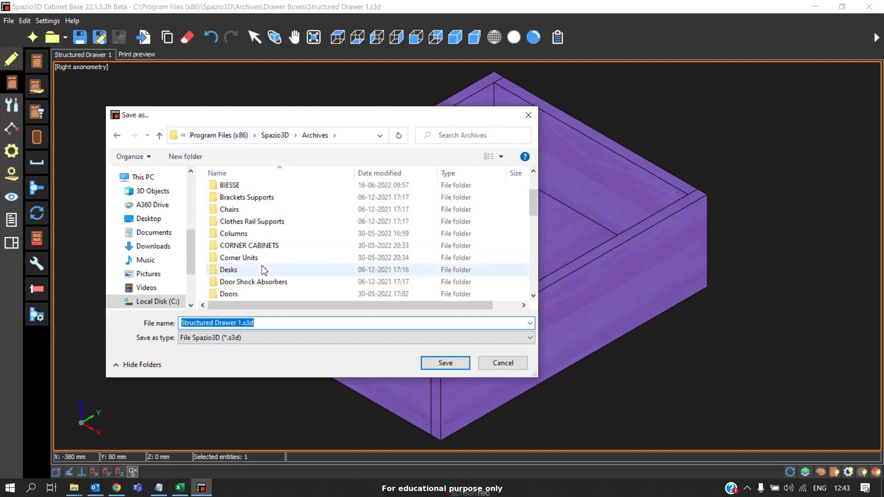
pyautogui.scroll(-3, 265, 281)
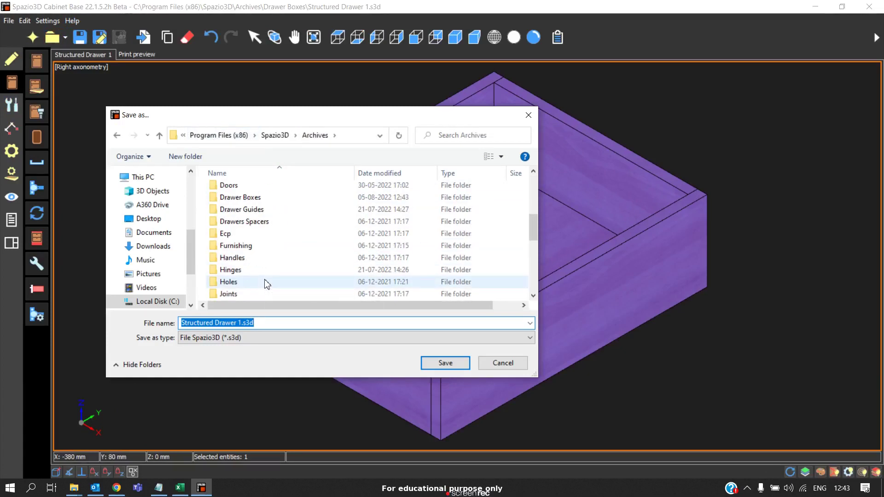
pyautogui.scroll(-1, 266, 284)
pyautogui.scroll(1, 247, 209)
pyautogui.click(253, 188)
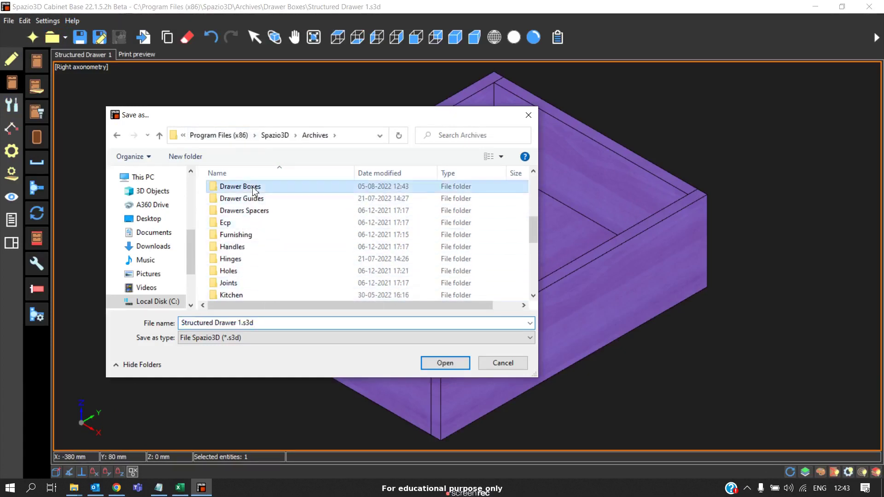
pyautogui.doubleClick(253, 188)
pyautogui.click(276, 321)
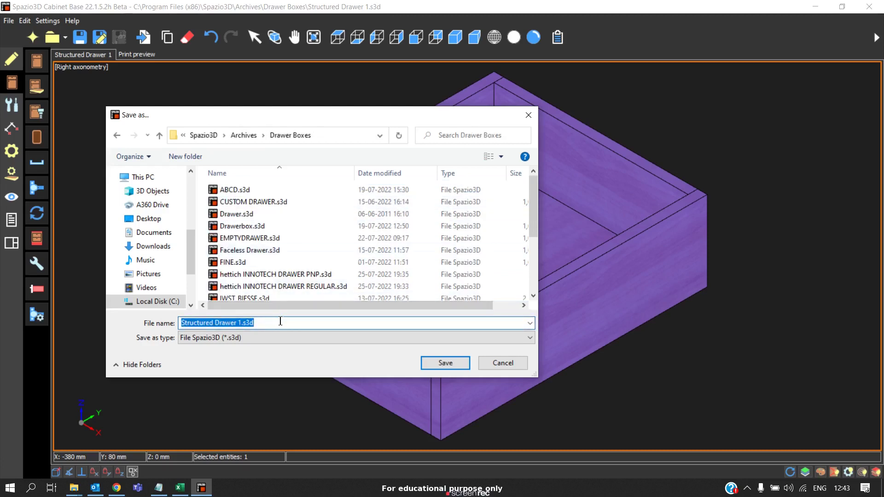
pyautogui.write('req')
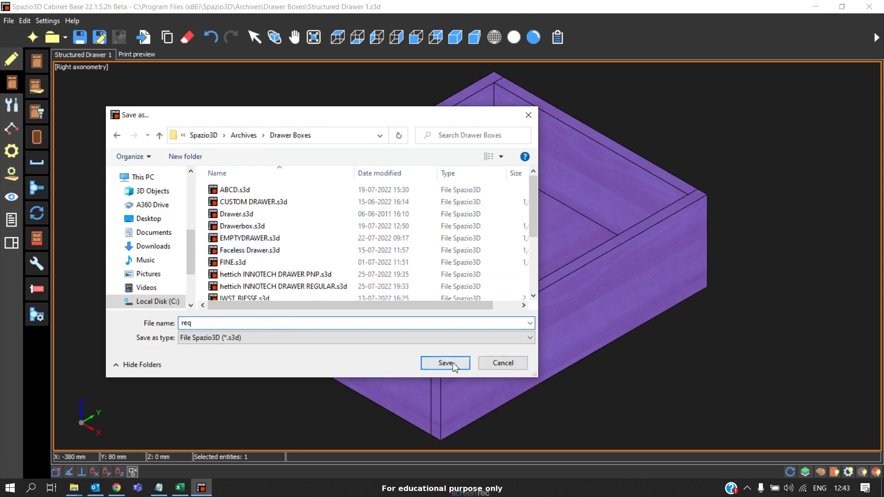
pyautogui.click(455, 363)
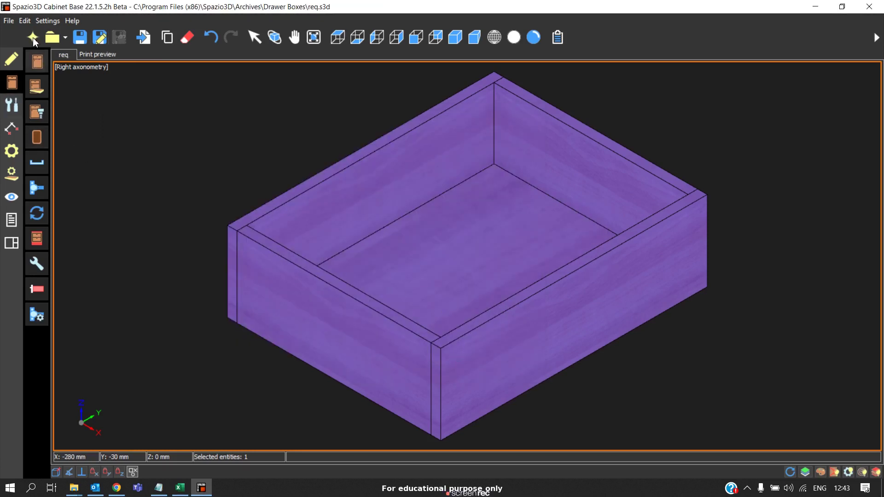
pyautogui.click(37, 61)
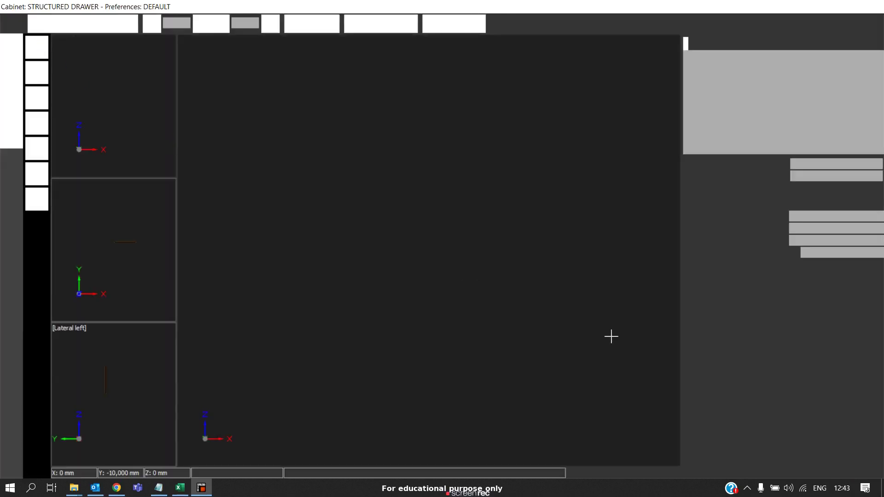
pyautogui.press('Return')
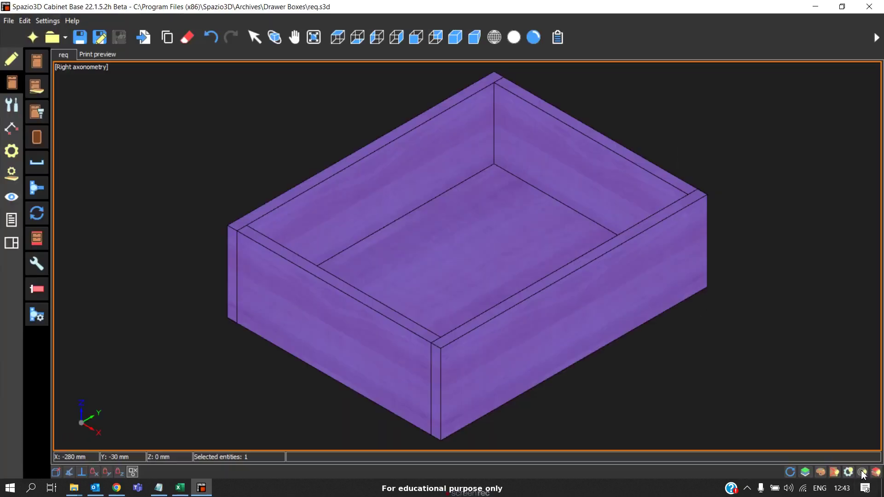
pyautogui.click(278, 152)
# Start a new drawing with a cabinet 450 mm wide, 560 mm deep and 720 mm high, shown in left axonometry
pyautogui.click(34, 41)
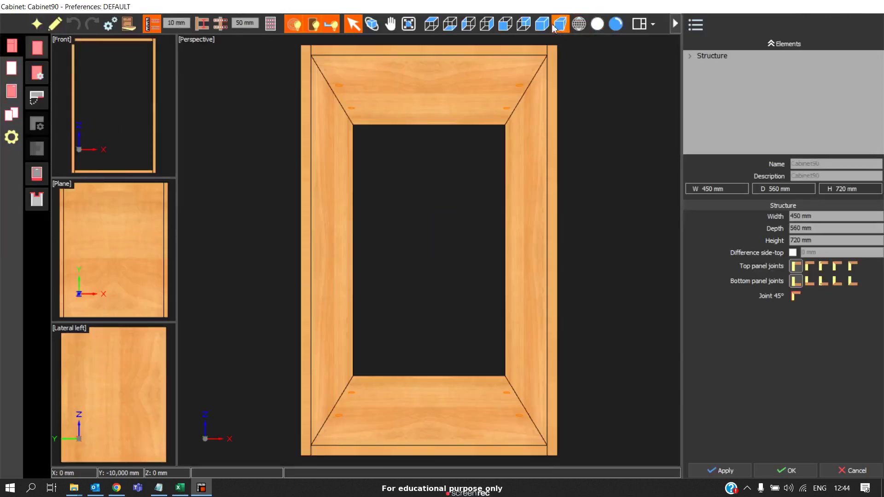
pyautogui.click(555, 27)
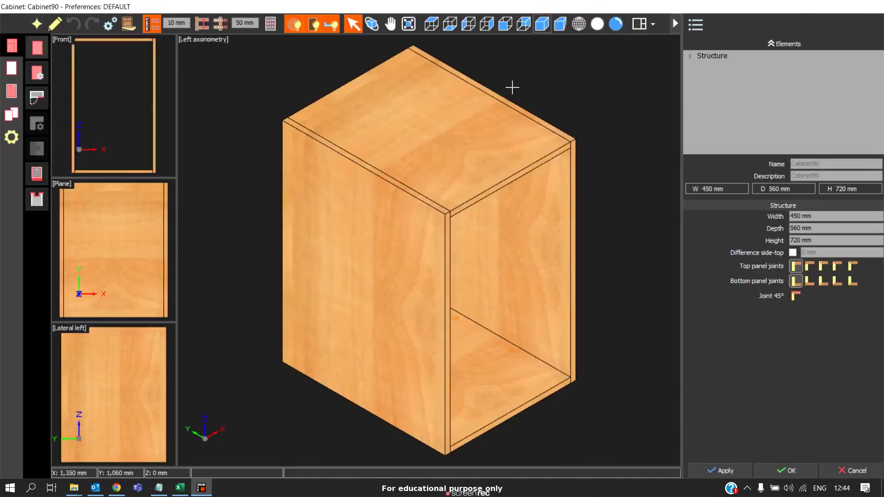
# Start inserting a drawer box in the cabinet and look through the available drawer box types
pyautogui.click(12, 92)
pyautogui.click(37, 174)
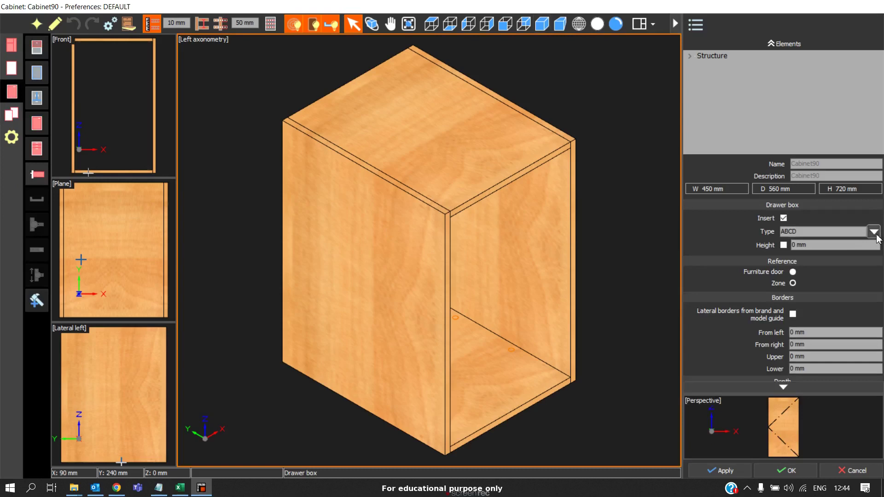
pyautogui.click(875, 234)
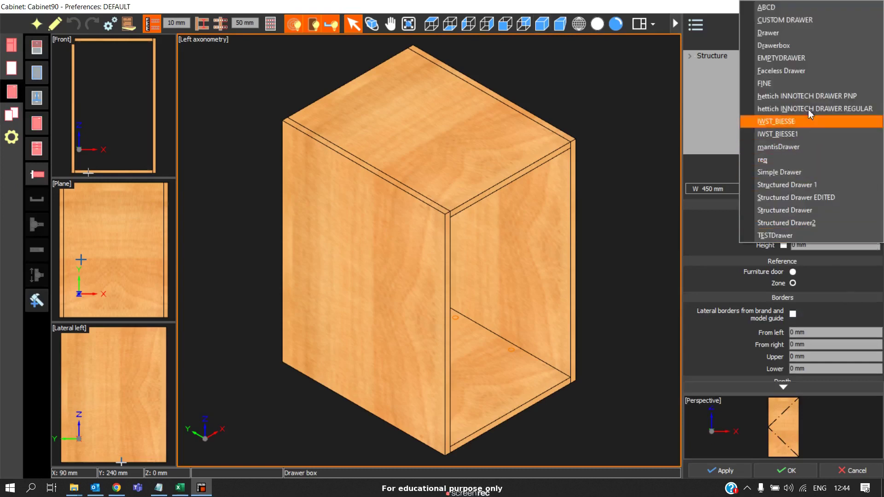
pyautogui.click(651, 249)
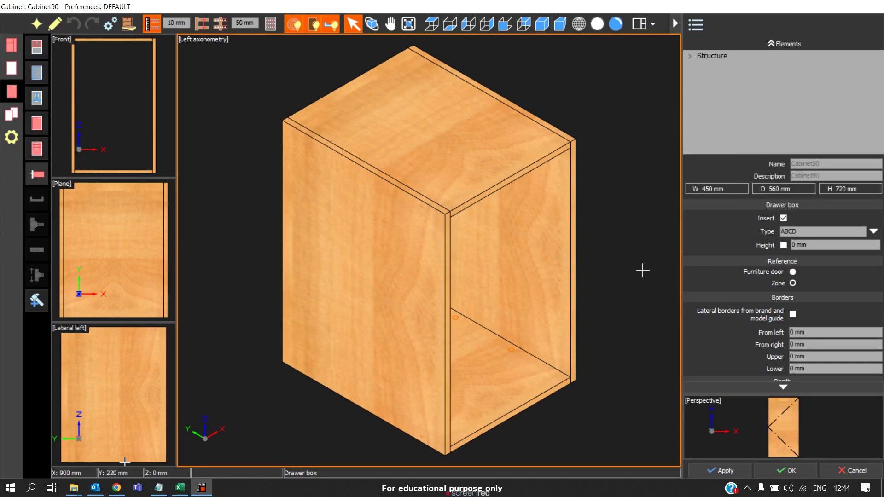
pyautogui.scroll(-2, 640, 268)
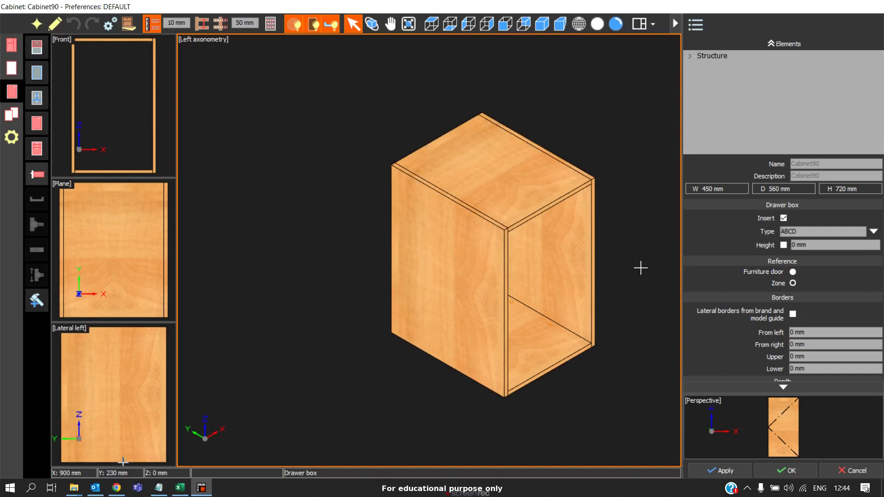